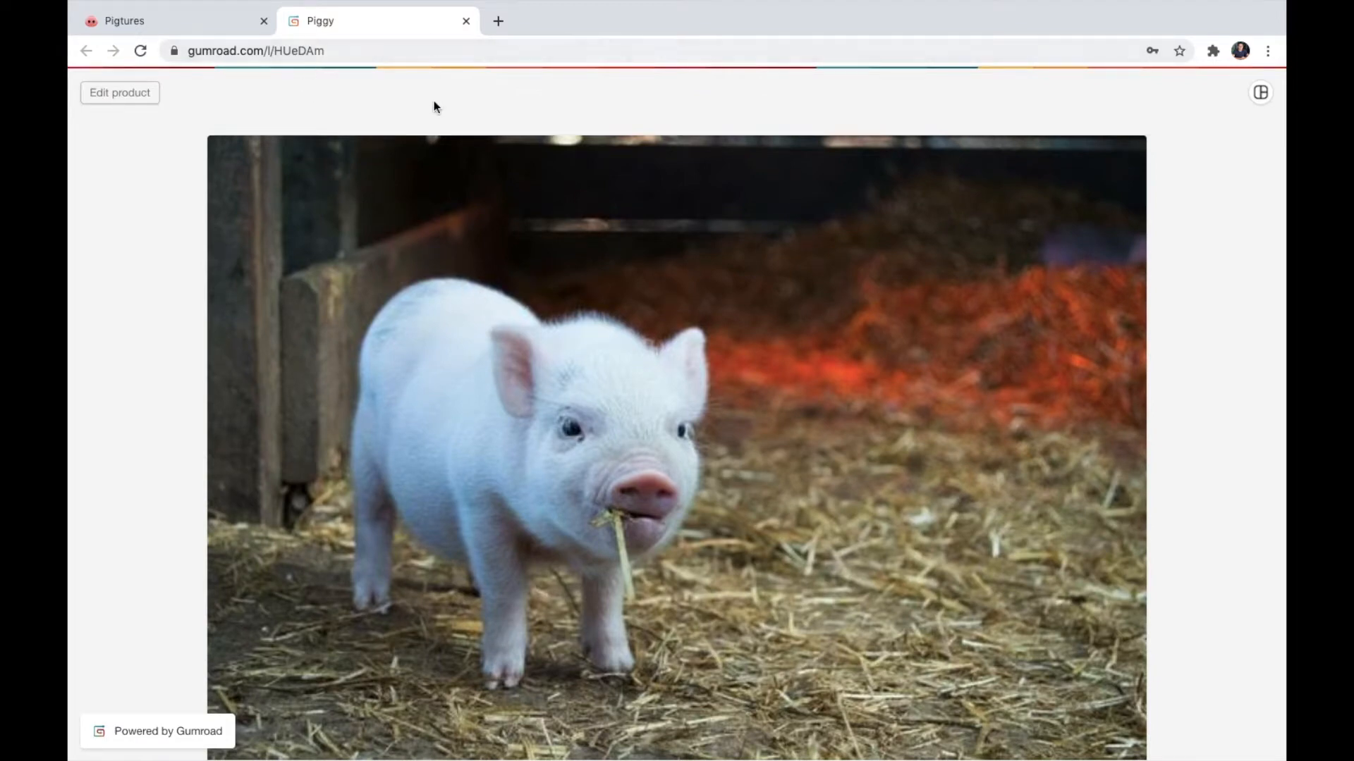
scroll(505, 252, "down", 4)
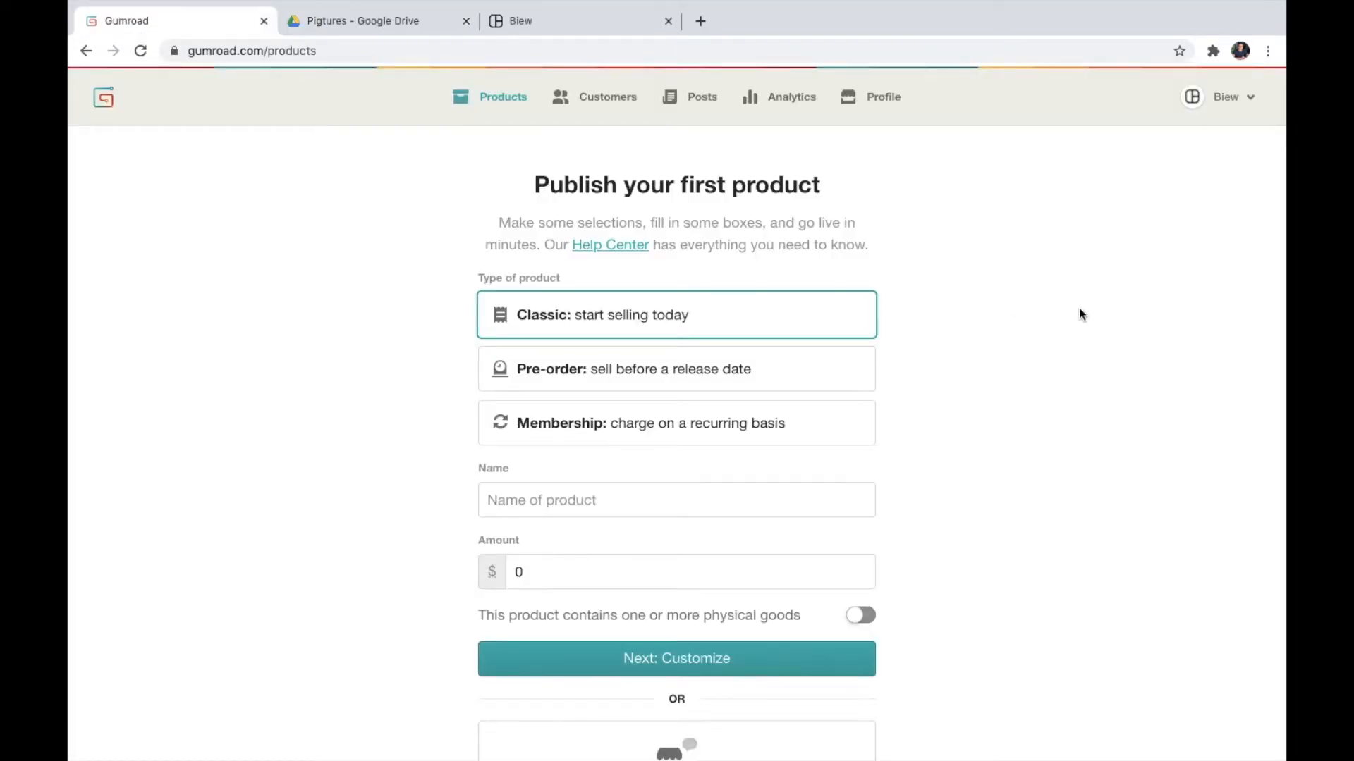
- Create a Classic product named Piggy with the amount left at $0 and continue to its customization
left_click(778, 498)
type("p")
key("BackSpace")
type("Piggy")
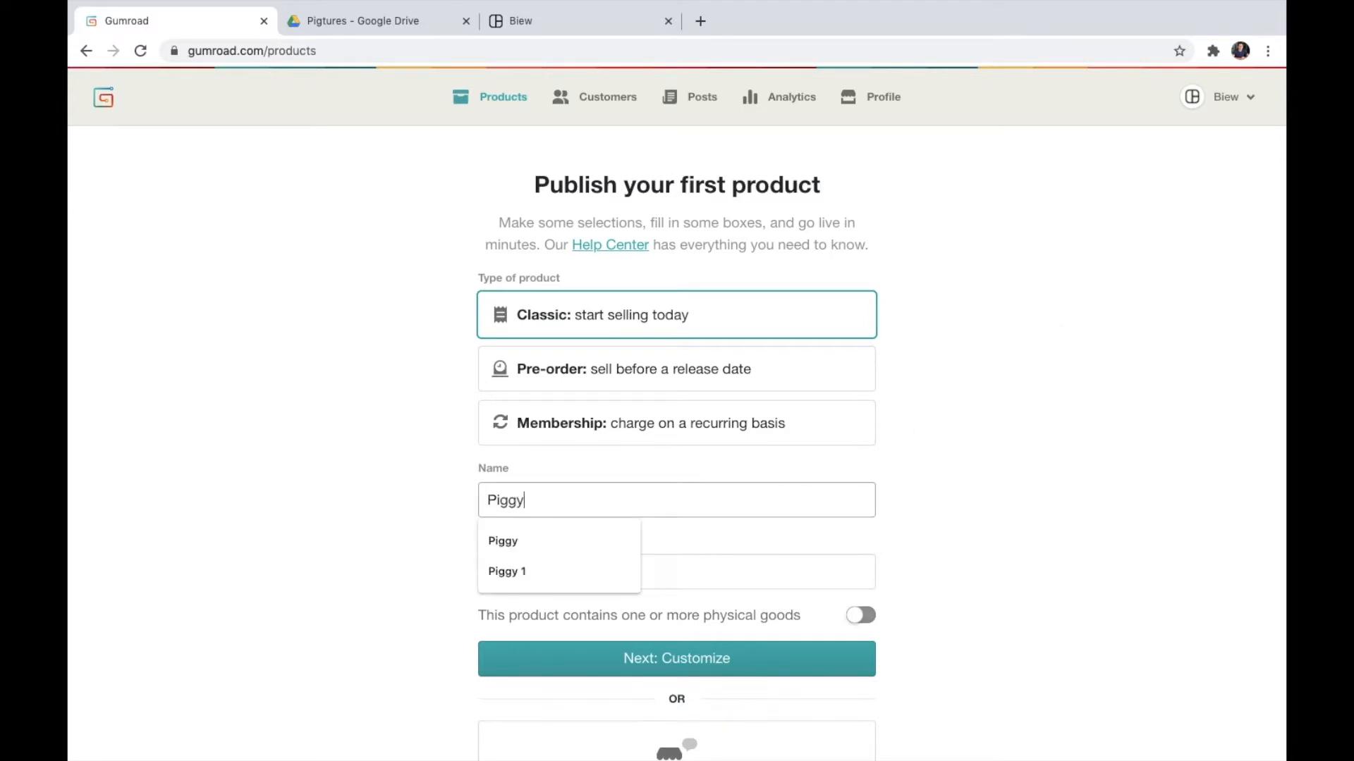
key("Tab")
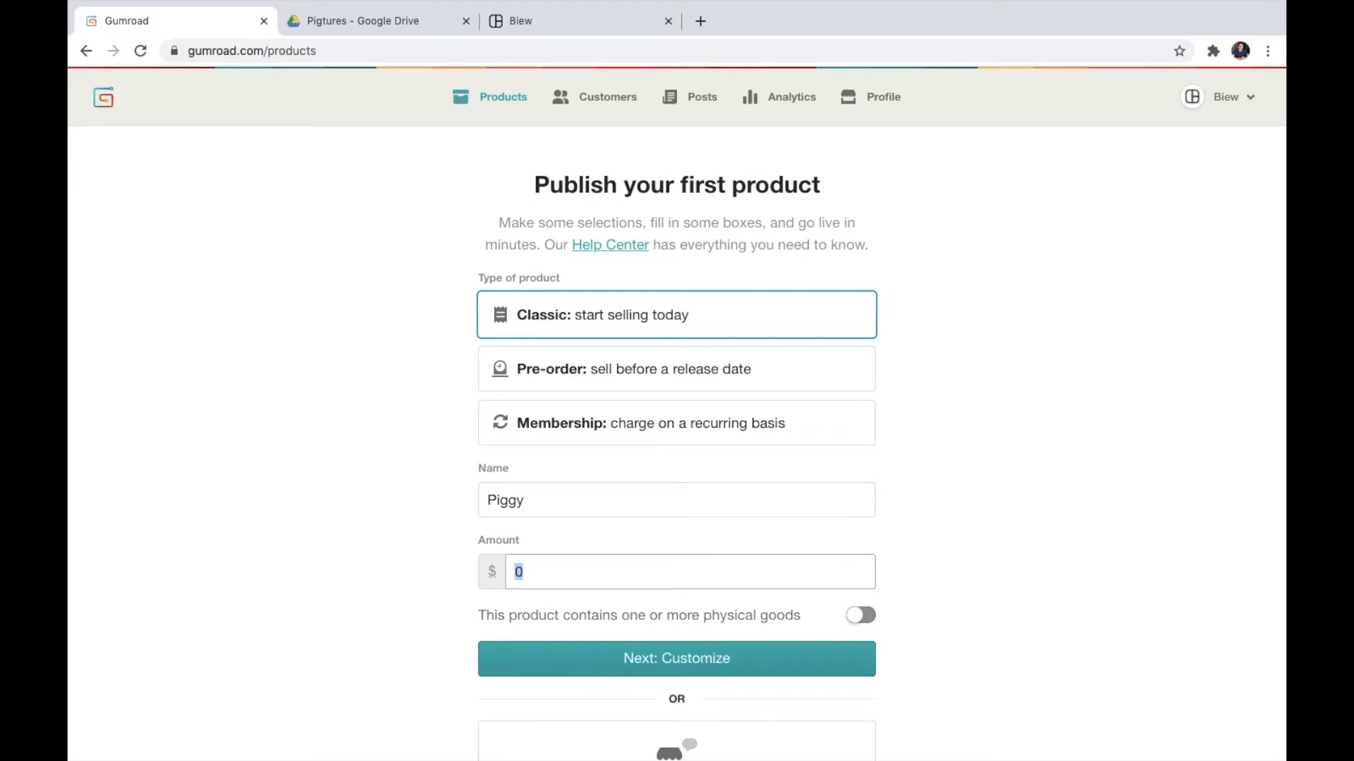
scroll(1133, 538, "down", 3)
scroll(705, 564, "down", 2)
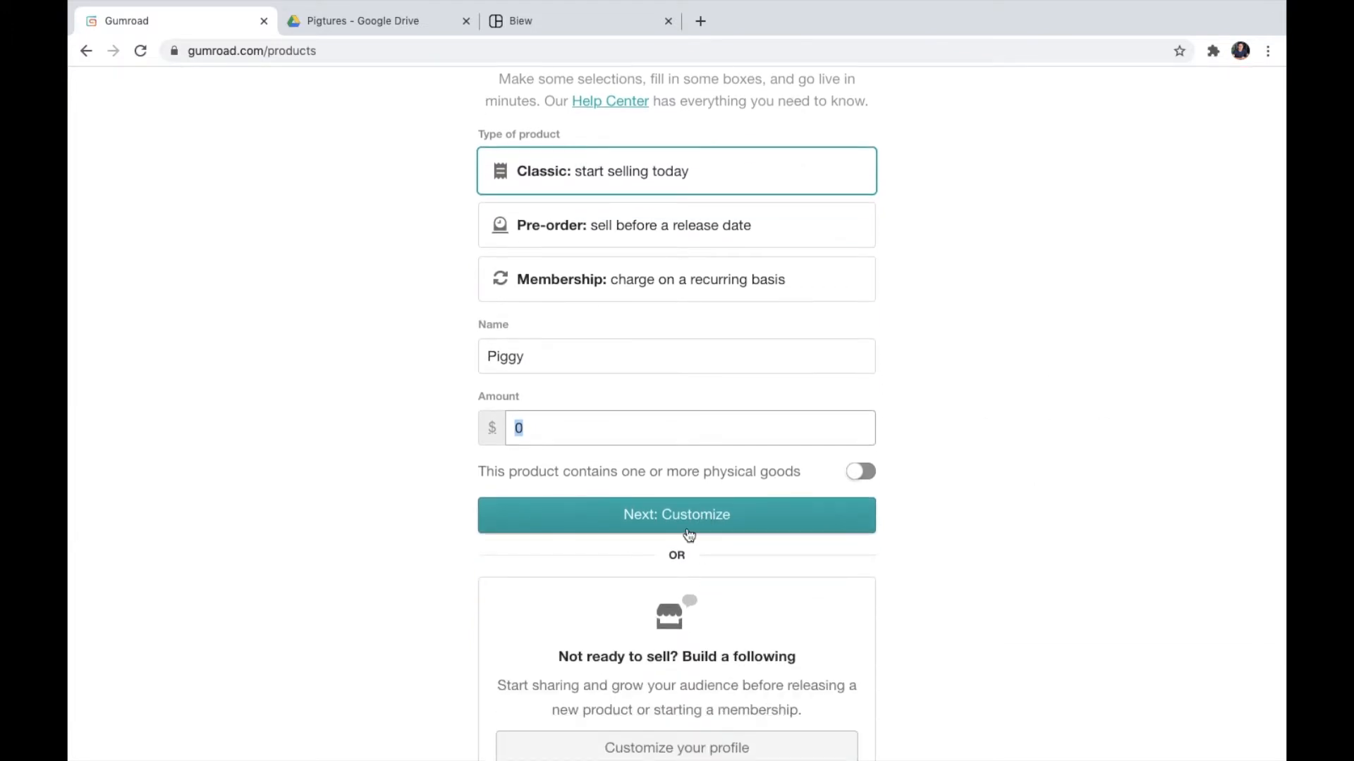
left_click(689, 526)
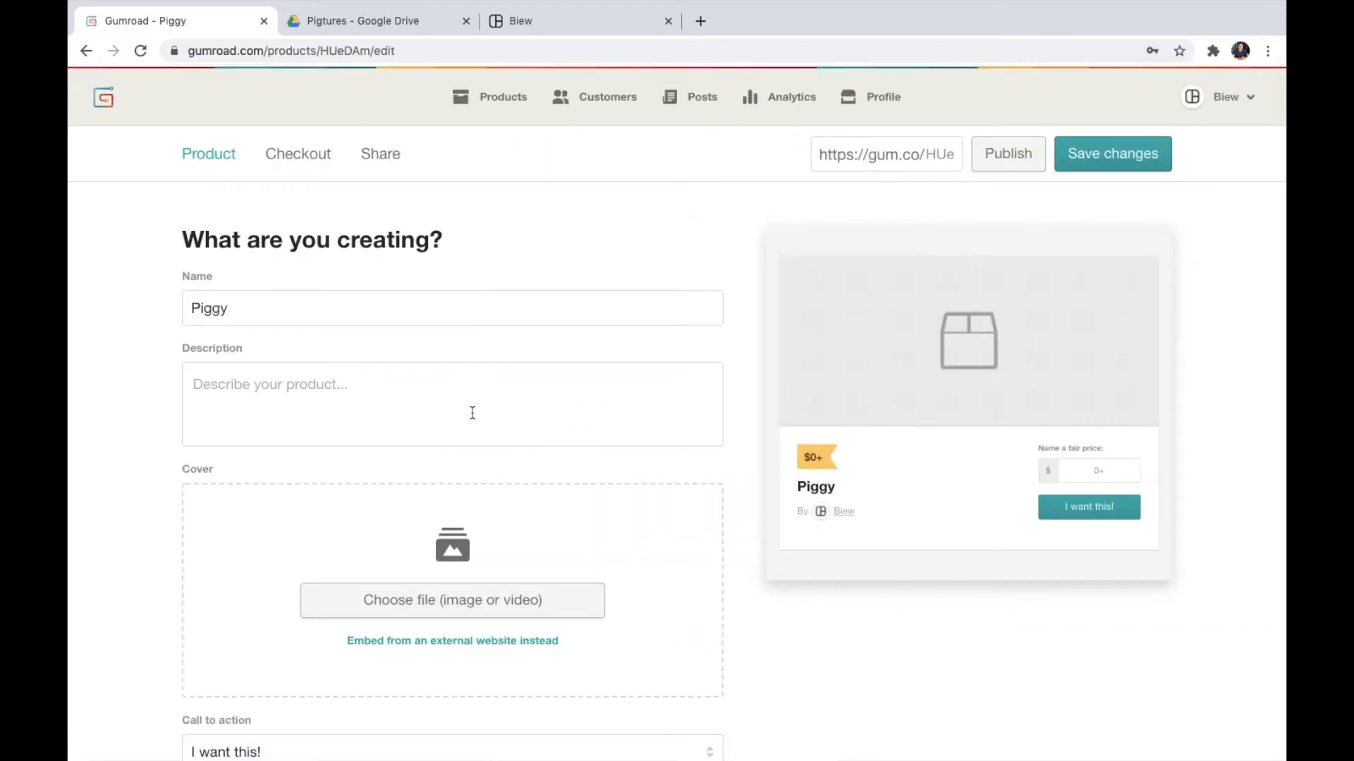
- Describe the product as a "Pigture" credited to its photographer by full name
scroll(472, 412, "down", 1)
left_click(334, 363)
type("Pigture by Christopher Carson")
- Upload the photographer's white piglet JPG from the images folder as the product cover
scroll(334, 437, "down", 2)
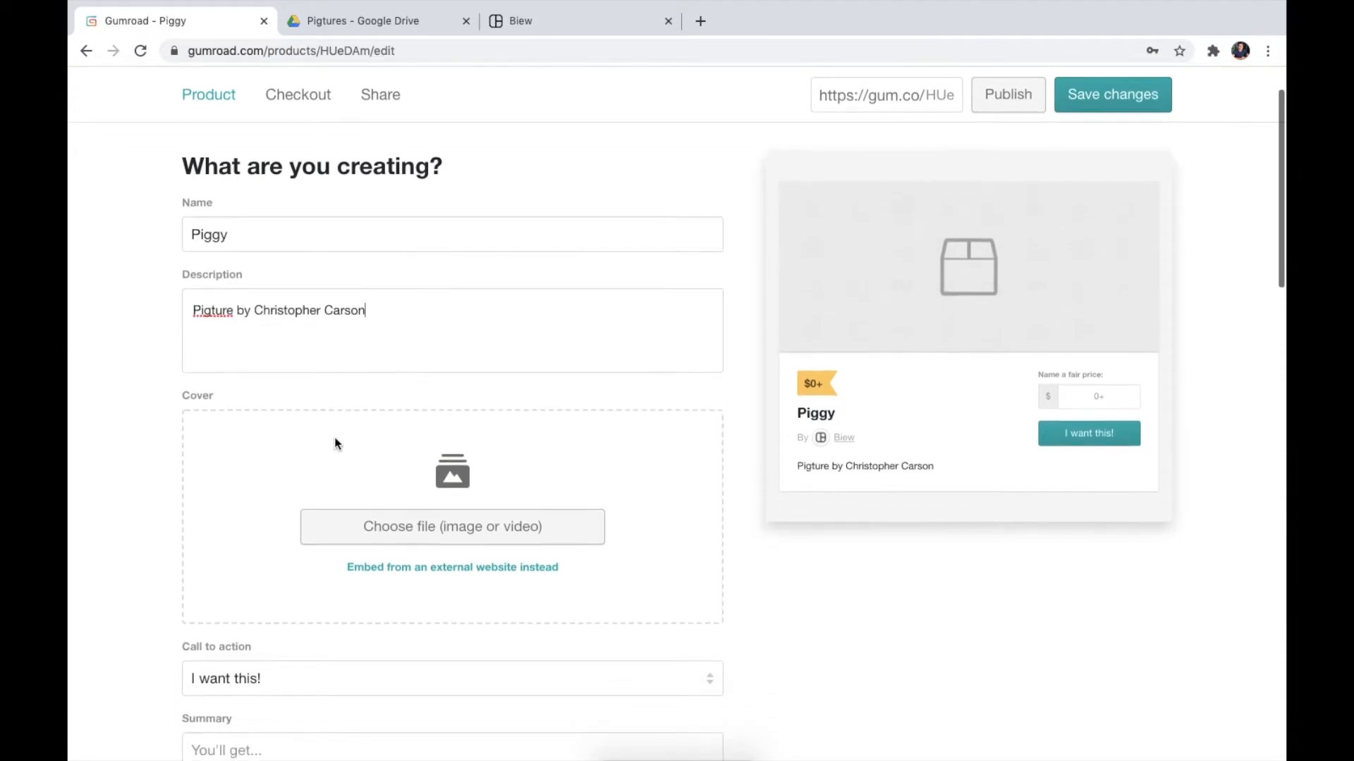
left_click(410, 471)
left_click(547, 94)
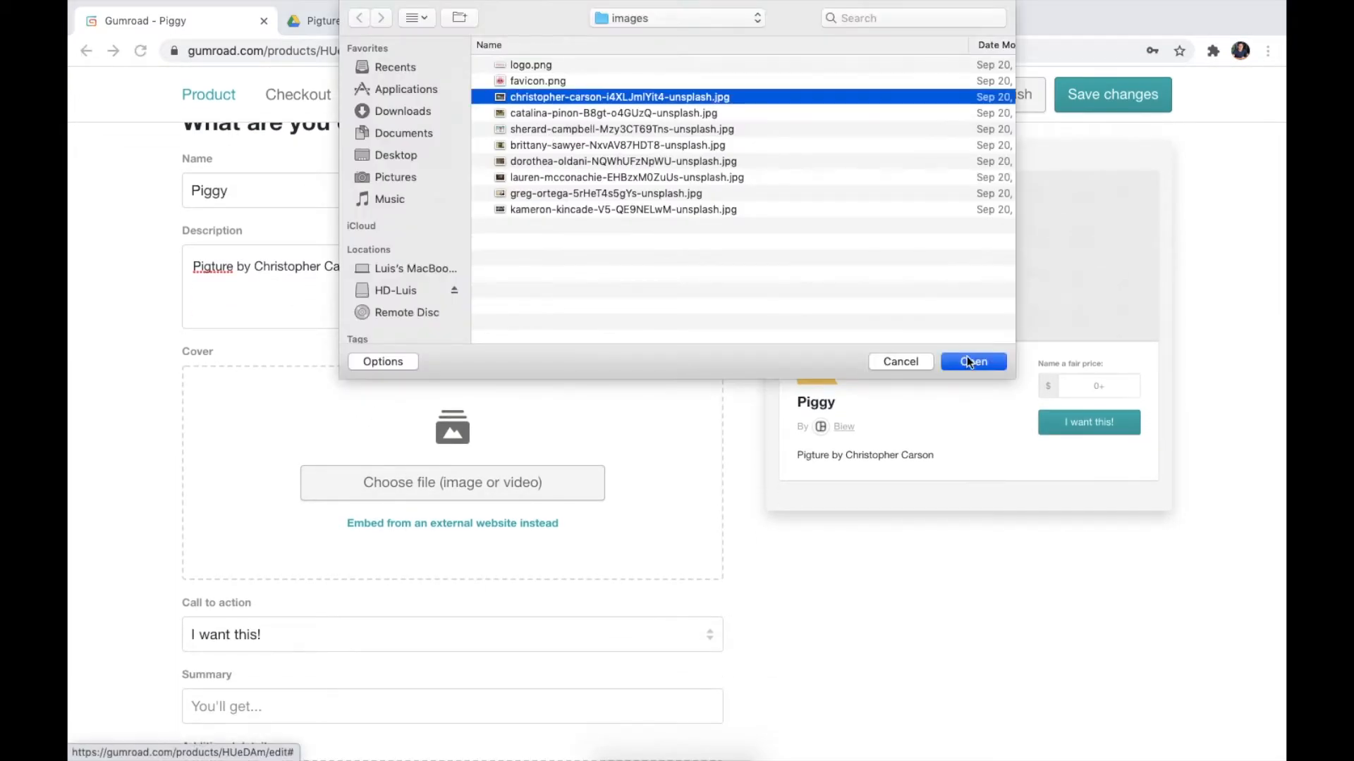
key("Return")
- Give the Piggy product a fixed $0 price instead of a name-your-price amount and publish it
scroll(840, 619, "down", 10)
left_click(454, 485)
left_click(290, 431)
key("Escape")
scroll(890, 674, "down", 5)
scroll(845, 684, "down", 5)
scroll(845, 683, "up", 15)
scroll(846, 644, "up", 7)
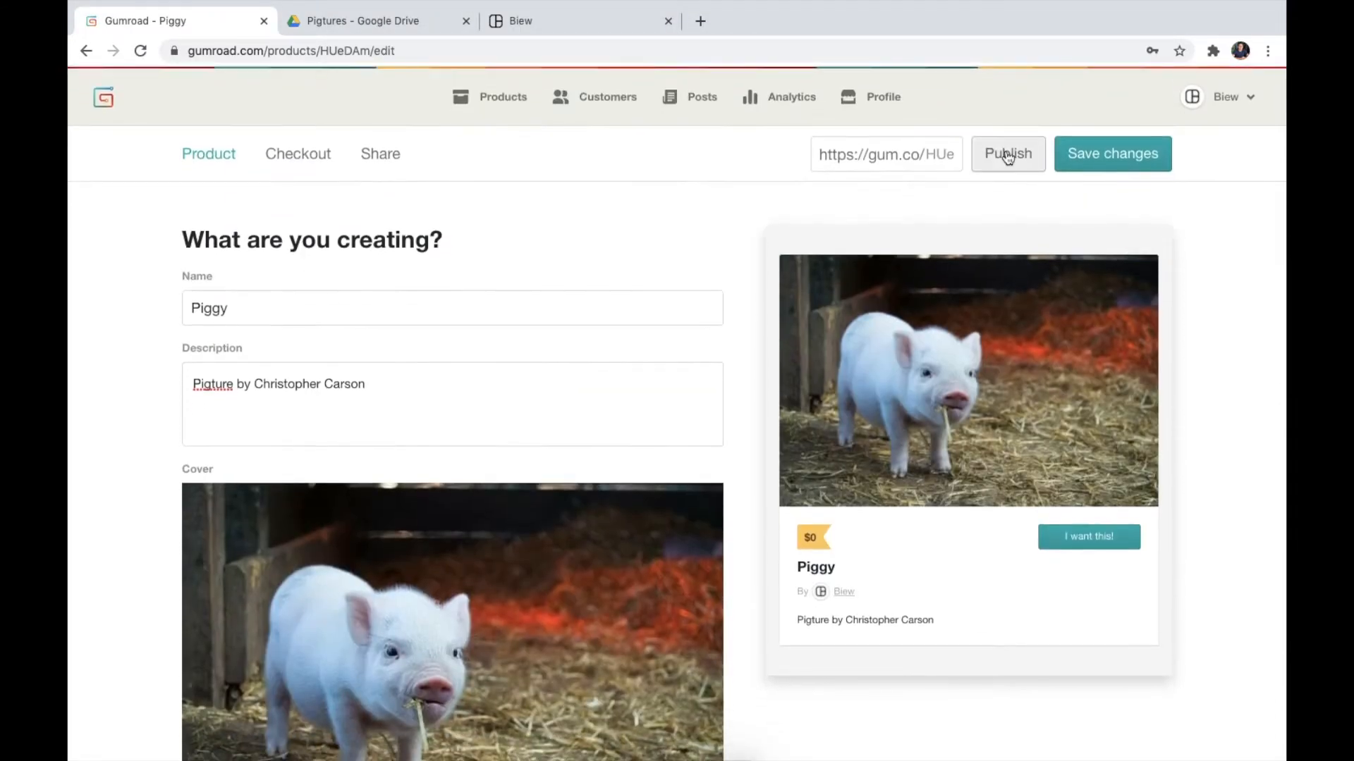
left_click(1007, 156)
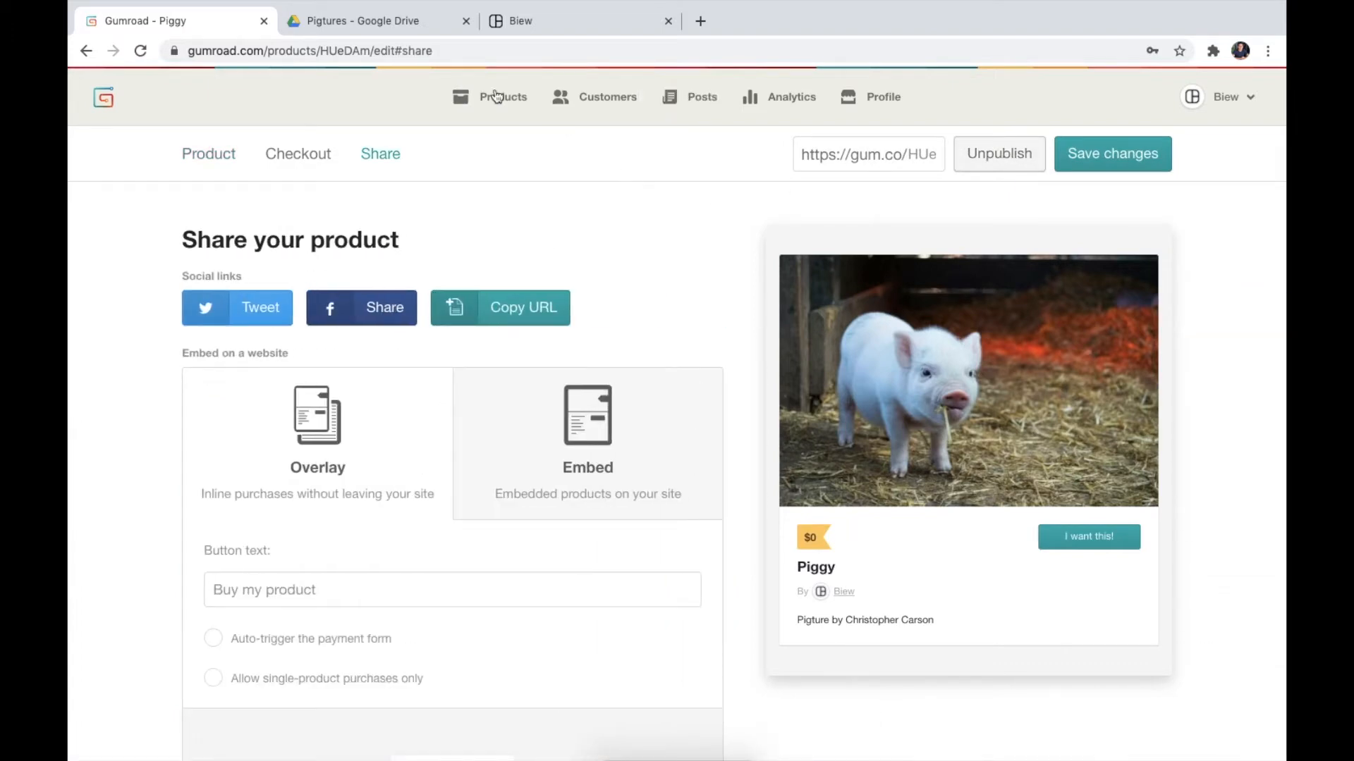
- Switch to Google Drive, create a blank Google Sheets spreadsheet in the Pigtures folder, and name it Pigtures
left_click(345, 18)
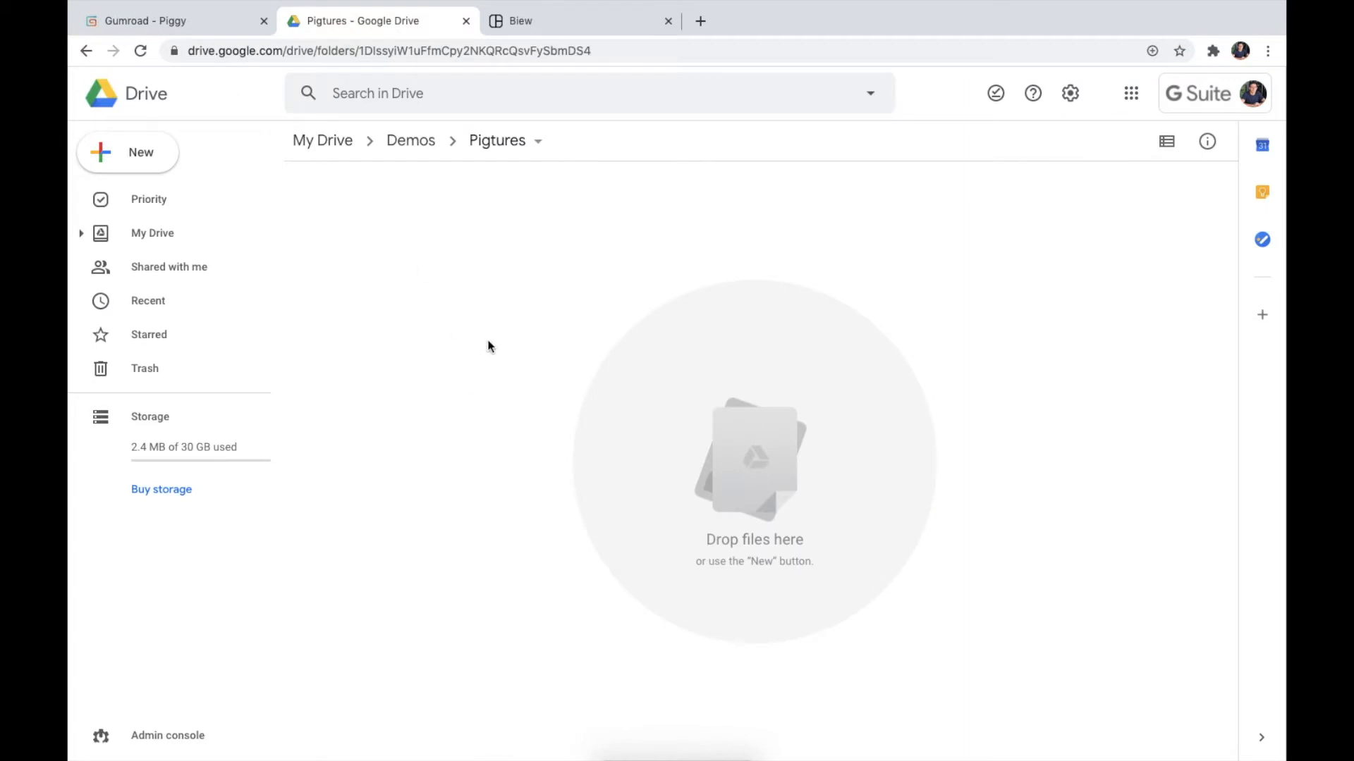
right_click(481, 290)
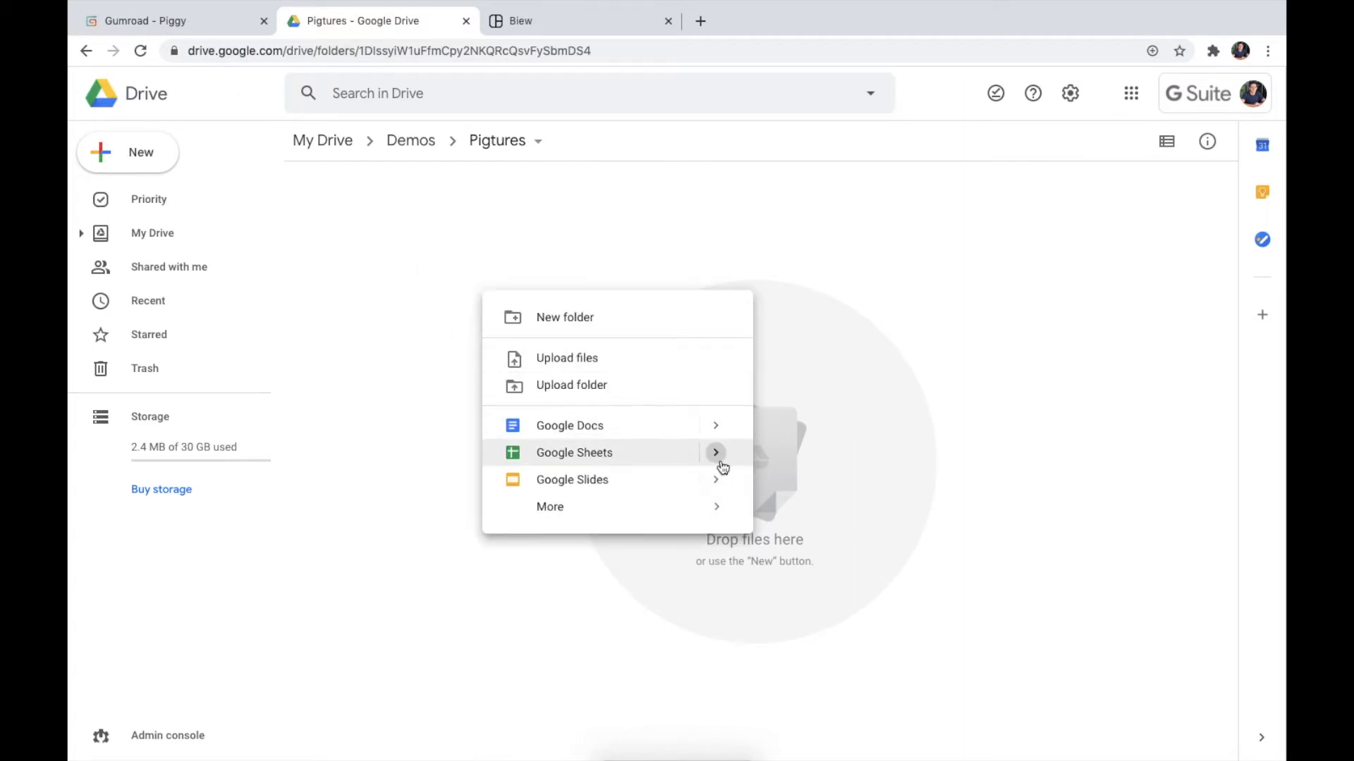
mouse_move(720, 462)
left_click(775, 467)
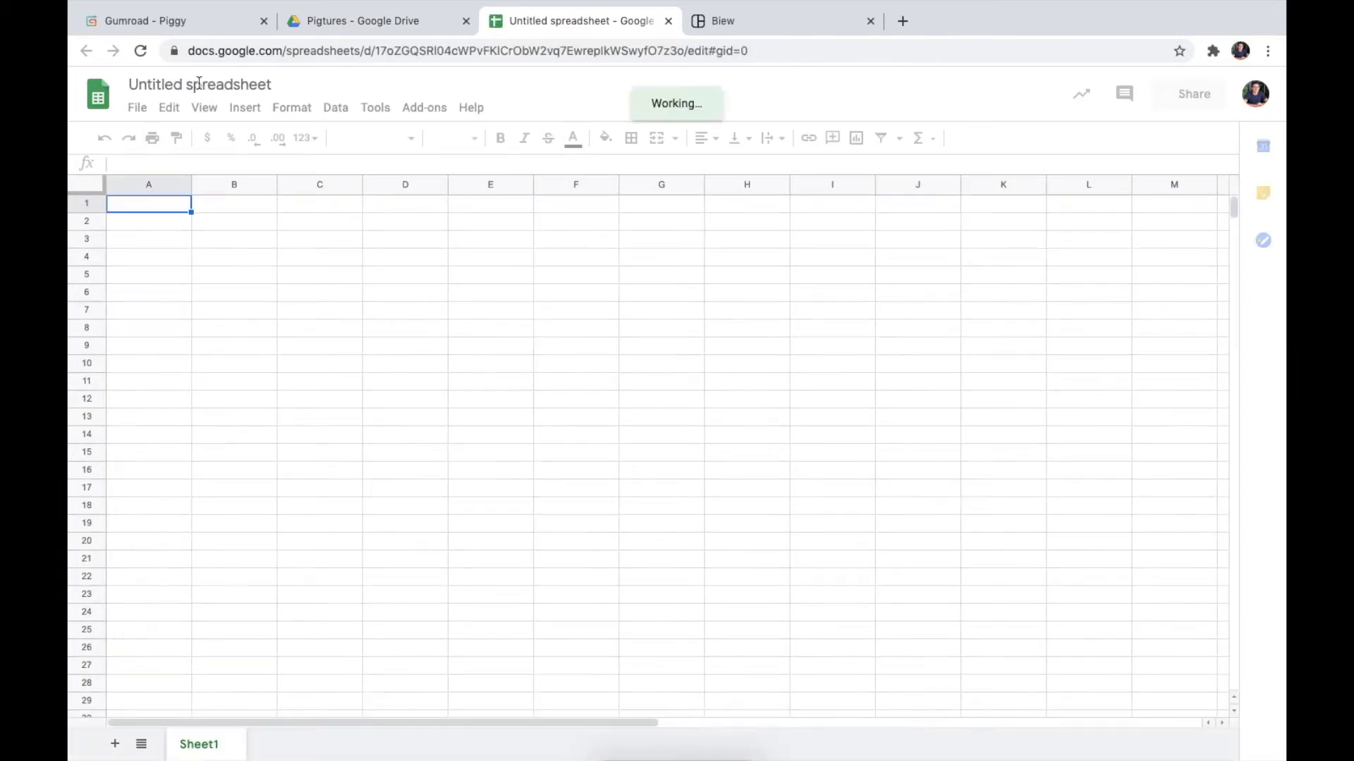
left_click(210, 83)
type("Pigtures")
left_click(215, 282)
- Fill row 1 with bold, coloured headers id, slug, name, author, breed, image and gumroad-link
left_click(181, 210)
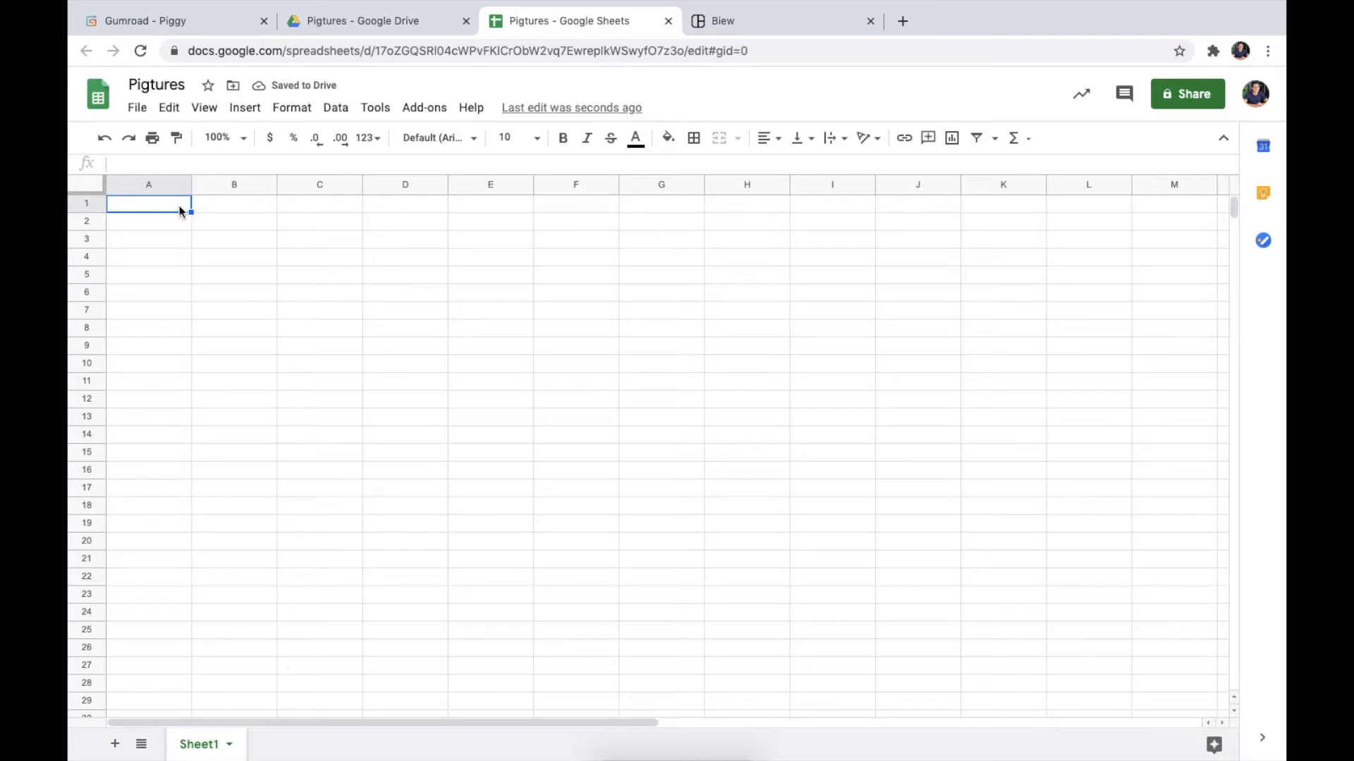
type("id\tslug")
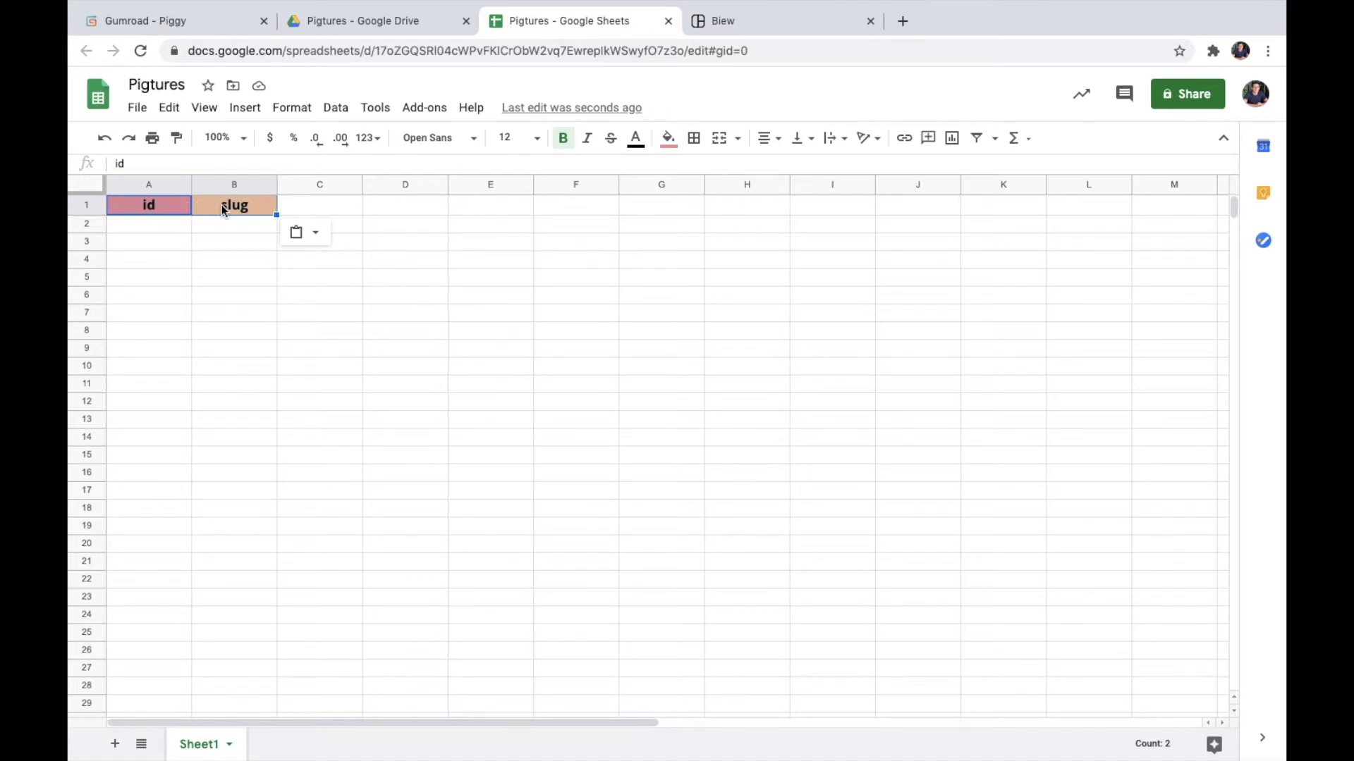
left_click(161, 206)
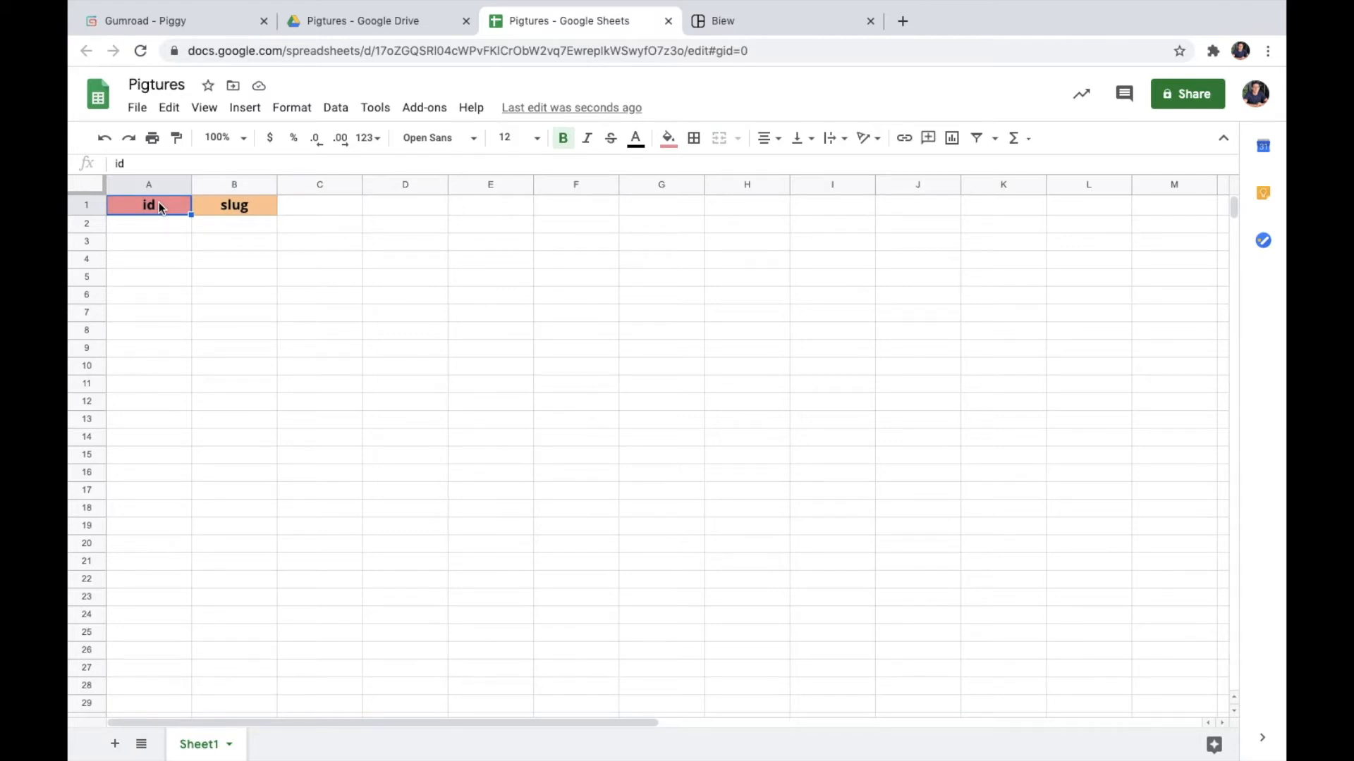
left_click(255, 205)
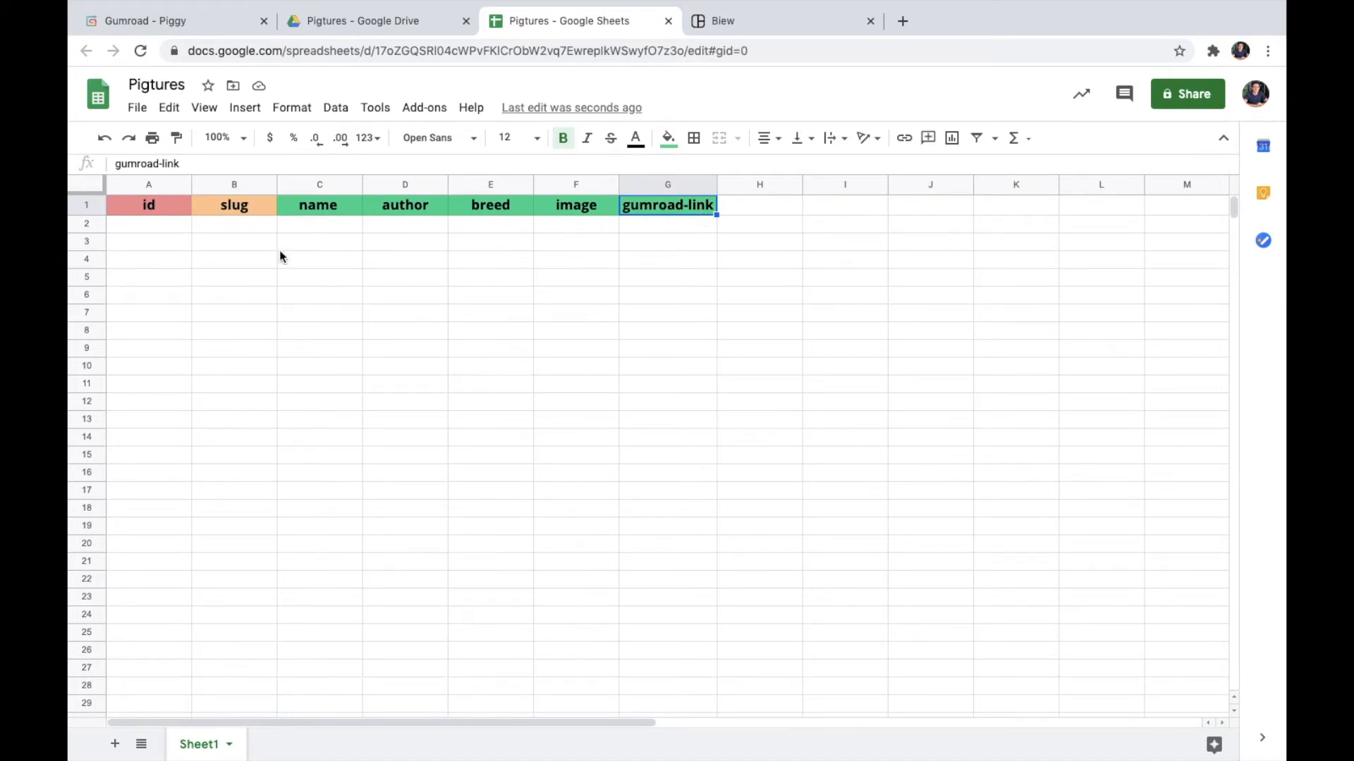
- Enter id 1, slug piggy-1 and name Piggy 1 in row 2
left_click(145, 224)
type("1")
key("Tab")
type("piggy-1")
key("Tab")
type("Piggy 1")
key("Tab")
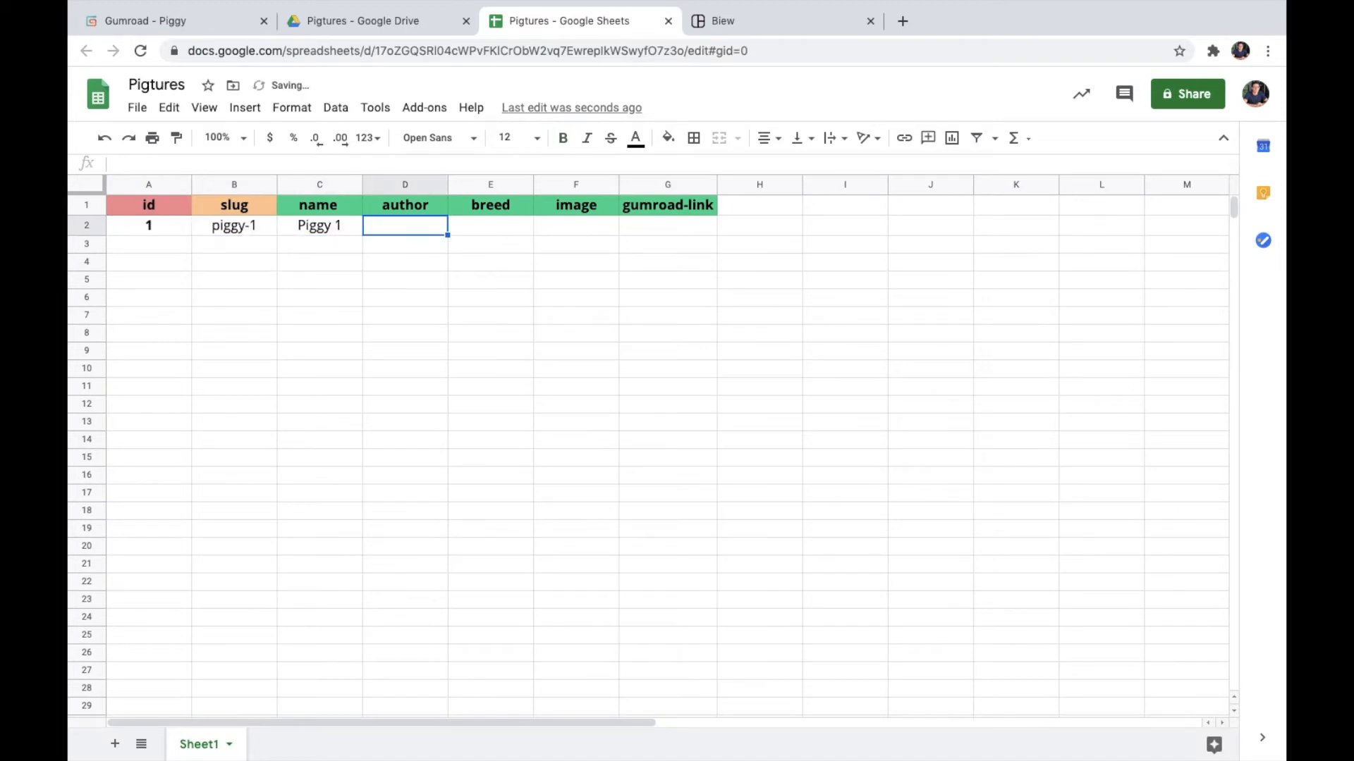
- Add the photographer credit and the breed Yorkshire to row 2, fitting the author column to its text
type("Pigture by Christopher Carson")
double_click(446, 181)
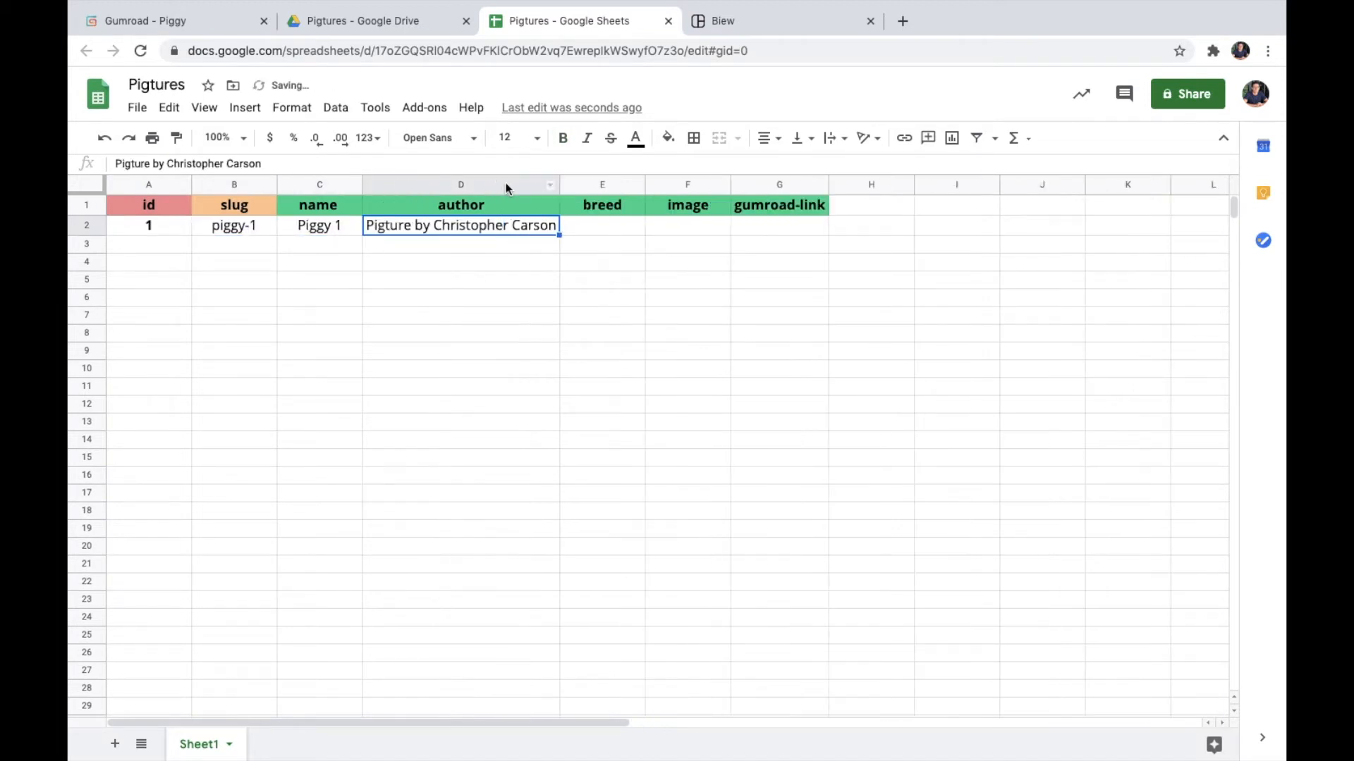
left_click(601, 228)
type("Yorkshire")
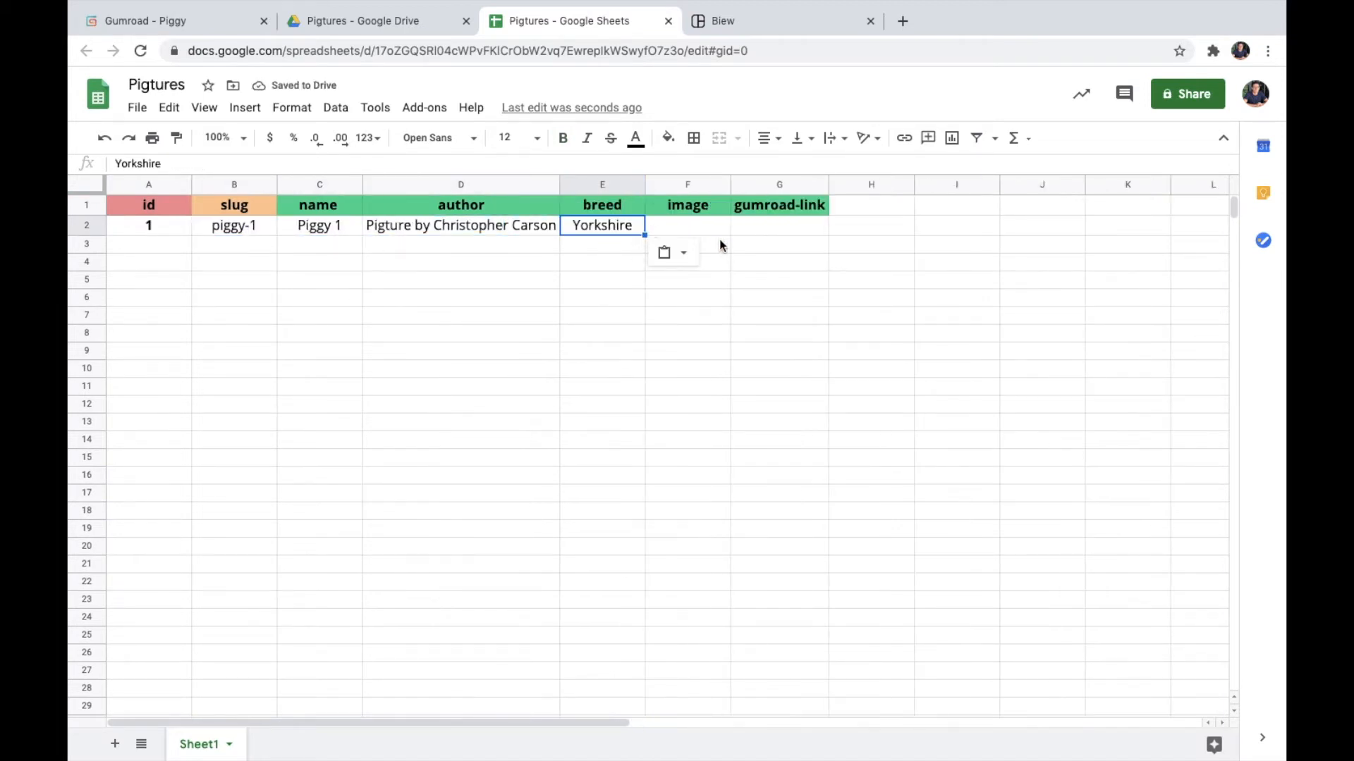
left_click(708, 243)
left_click(708, 227)
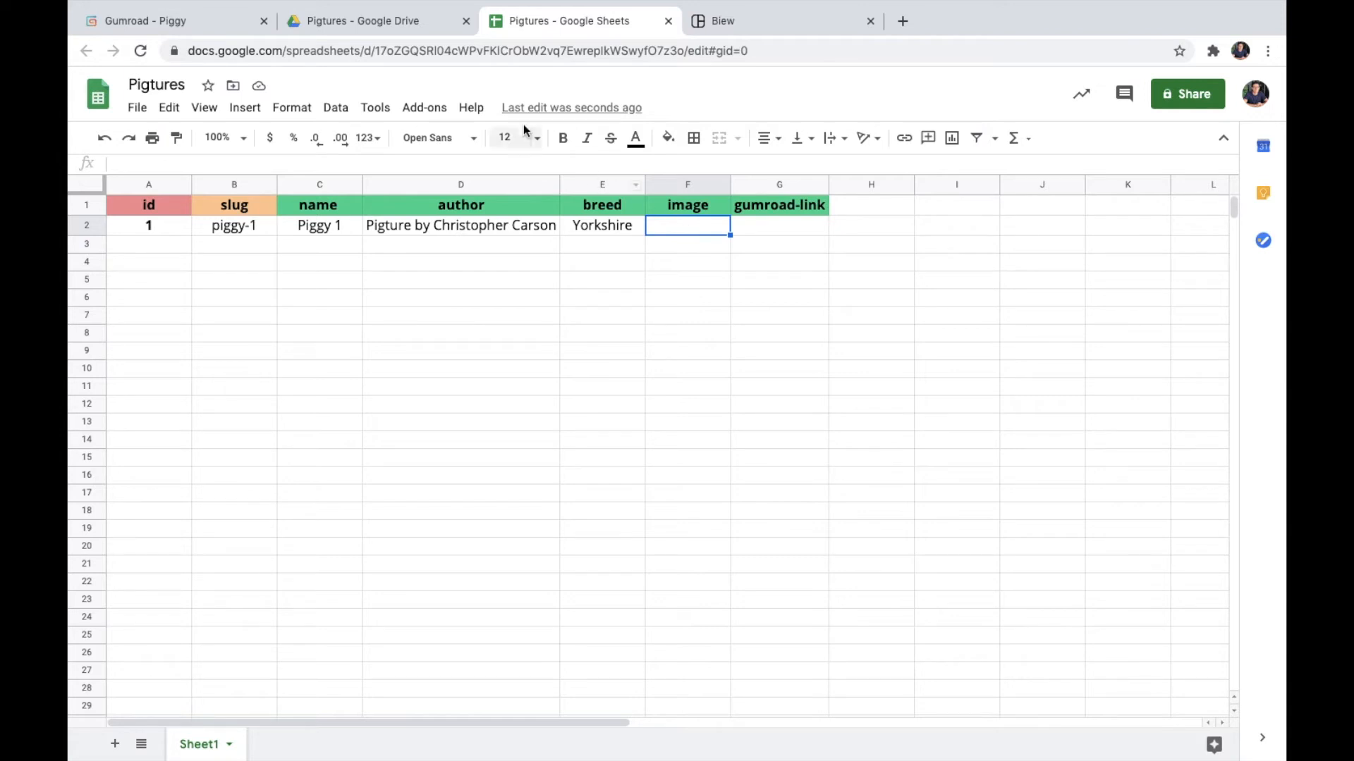
- Switch to Google Drive, create an images folder inside Pigtures, and upload the eight pig photos into it
left_click(393, 36)
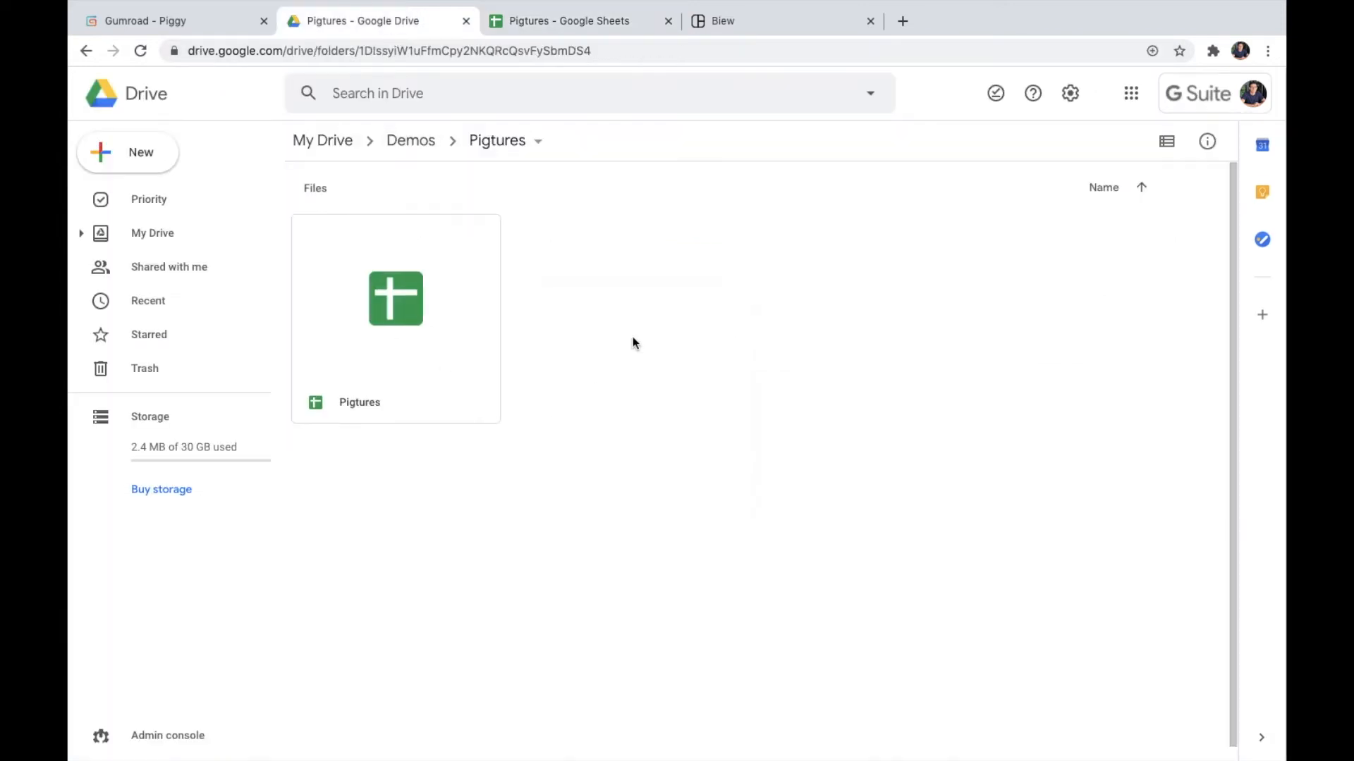
right_click(689, 344)
left_click(736, 374)
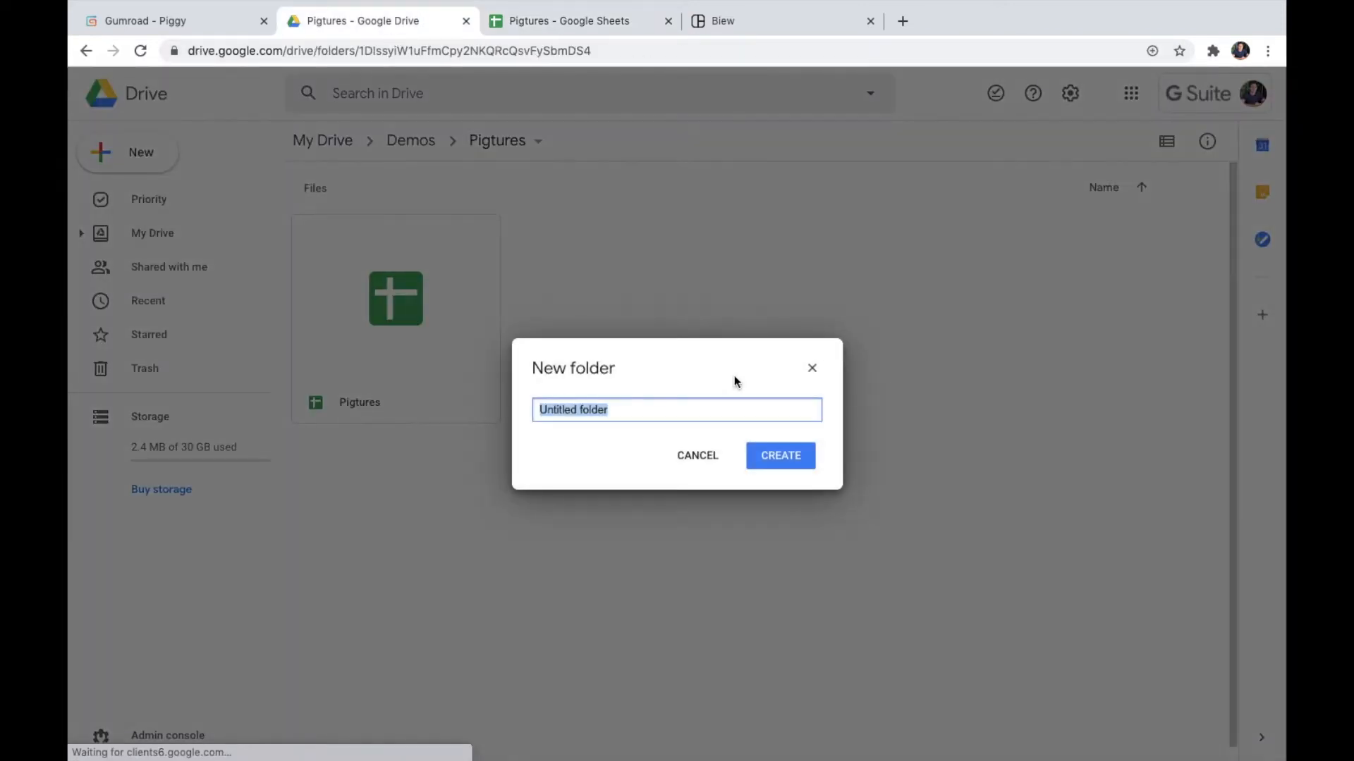
type("images")
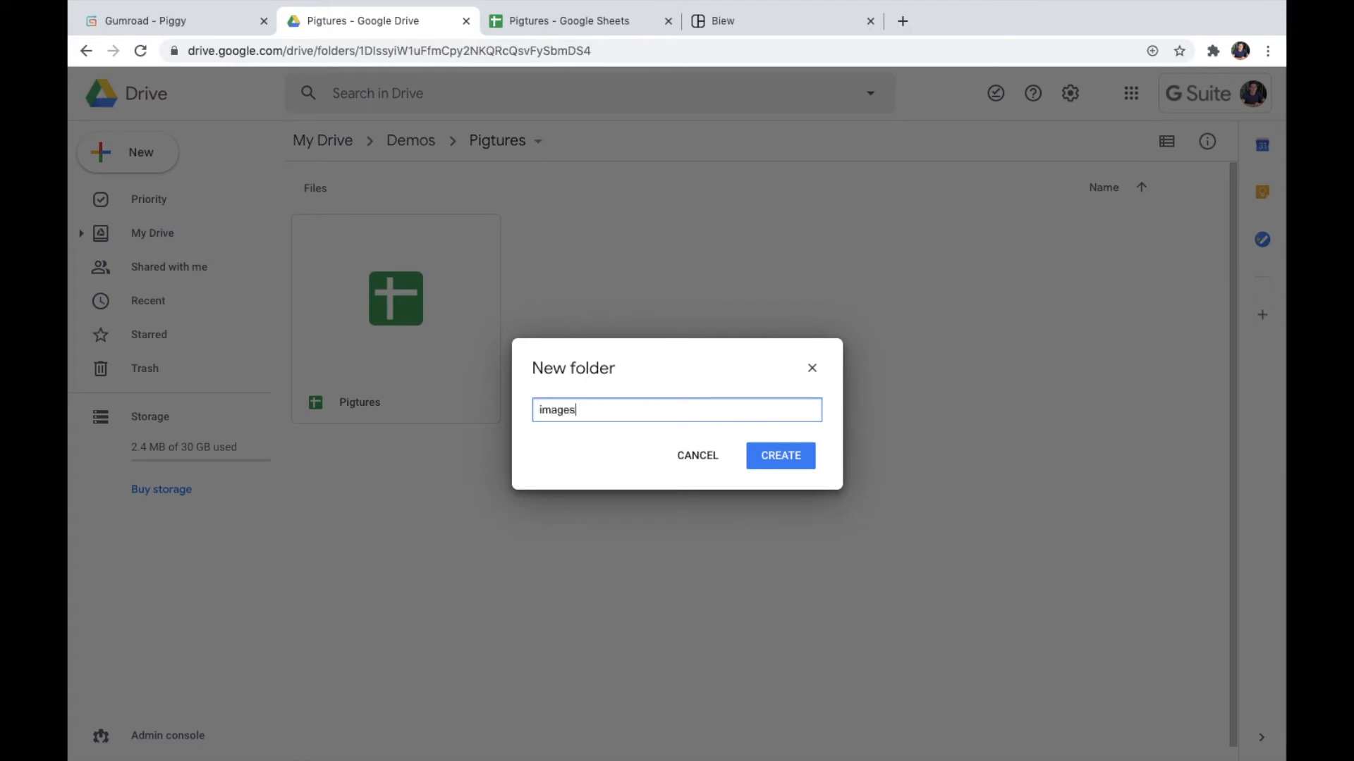
left_click(787, 466)
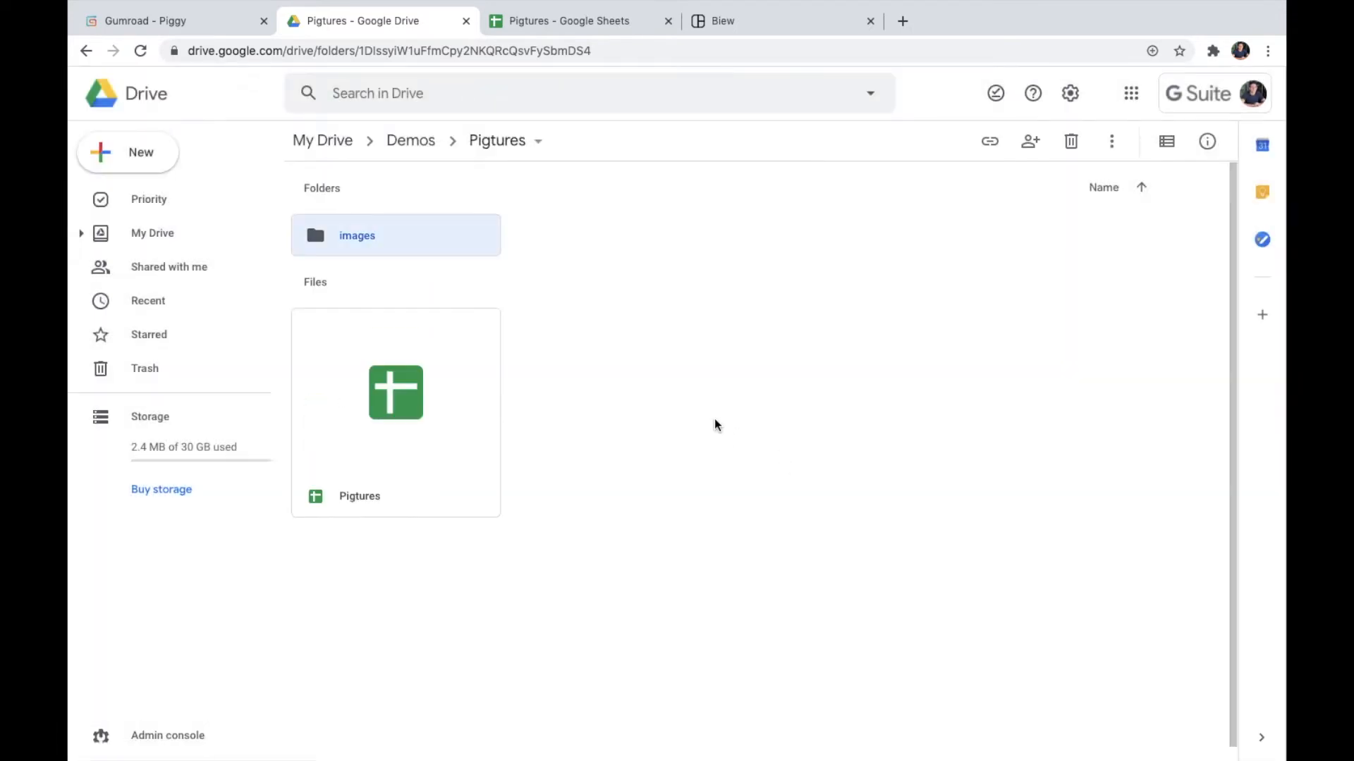
double_click(390, 247)
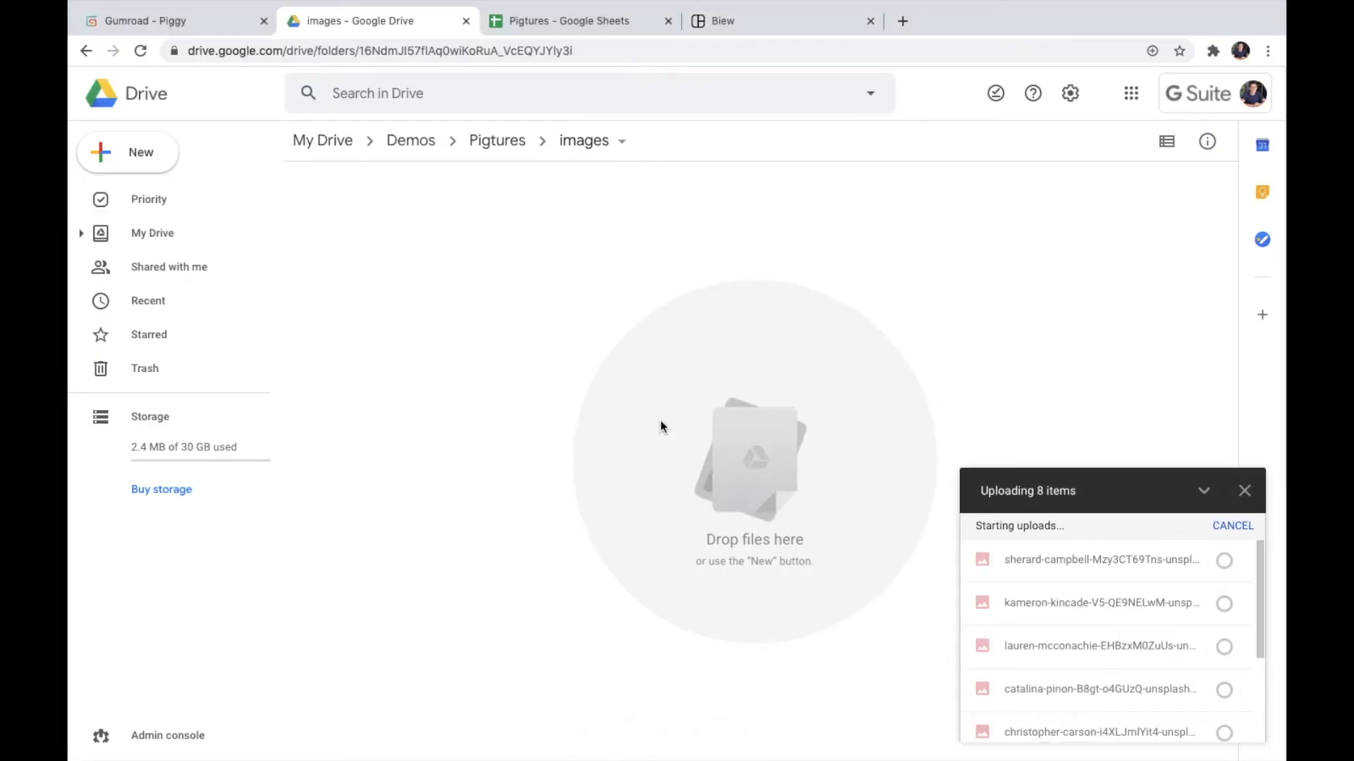
- Share the white piglet photo with anyone with the link as Viewer and copy its link
right_click(822, 314)
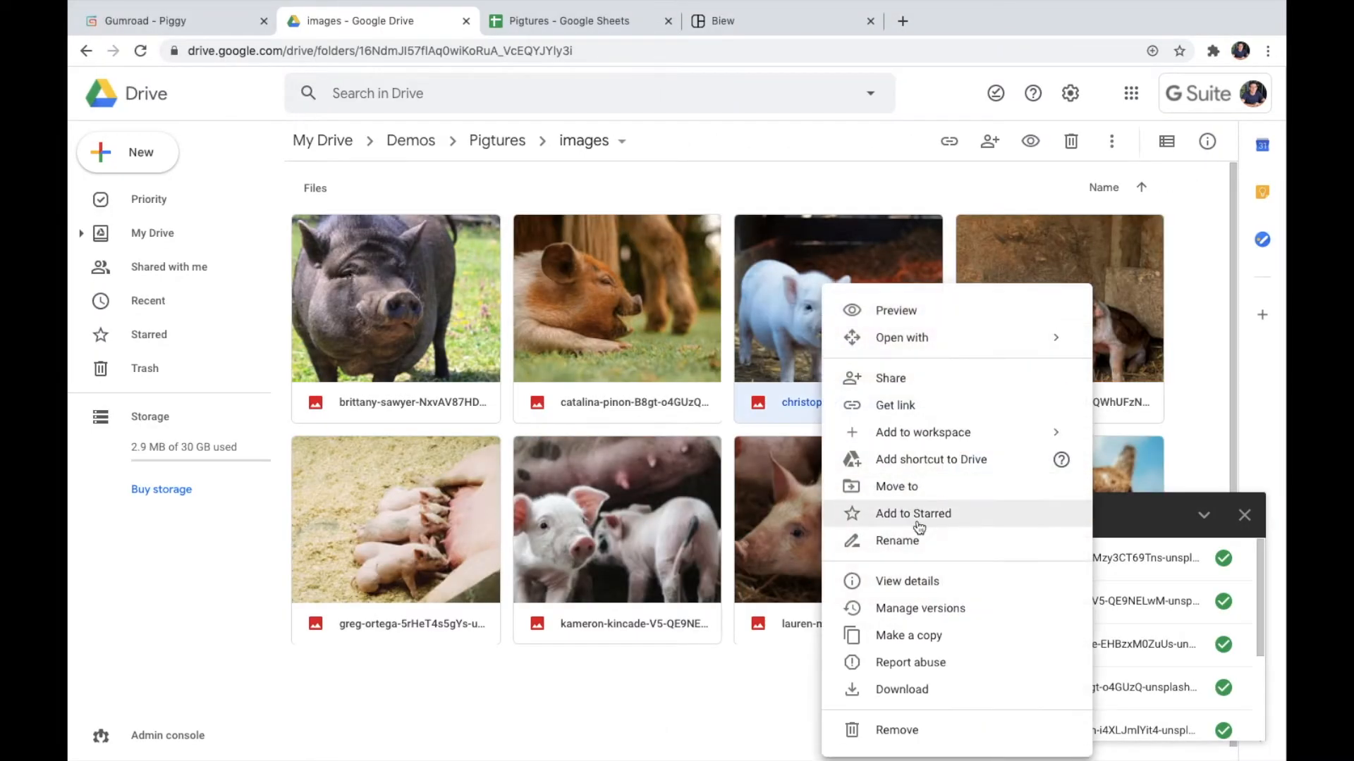
left_click(925, 416)
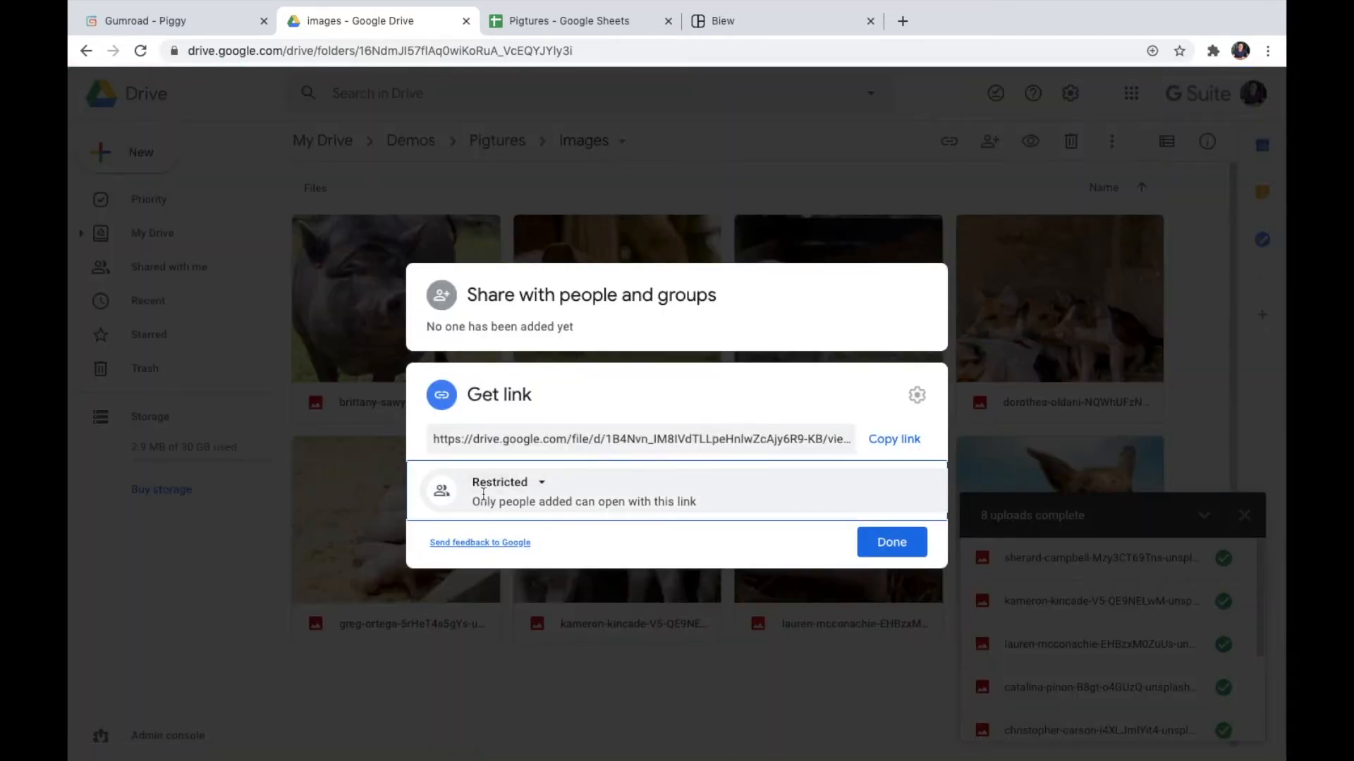
left_click(500, 484)
left_click(582, 640)
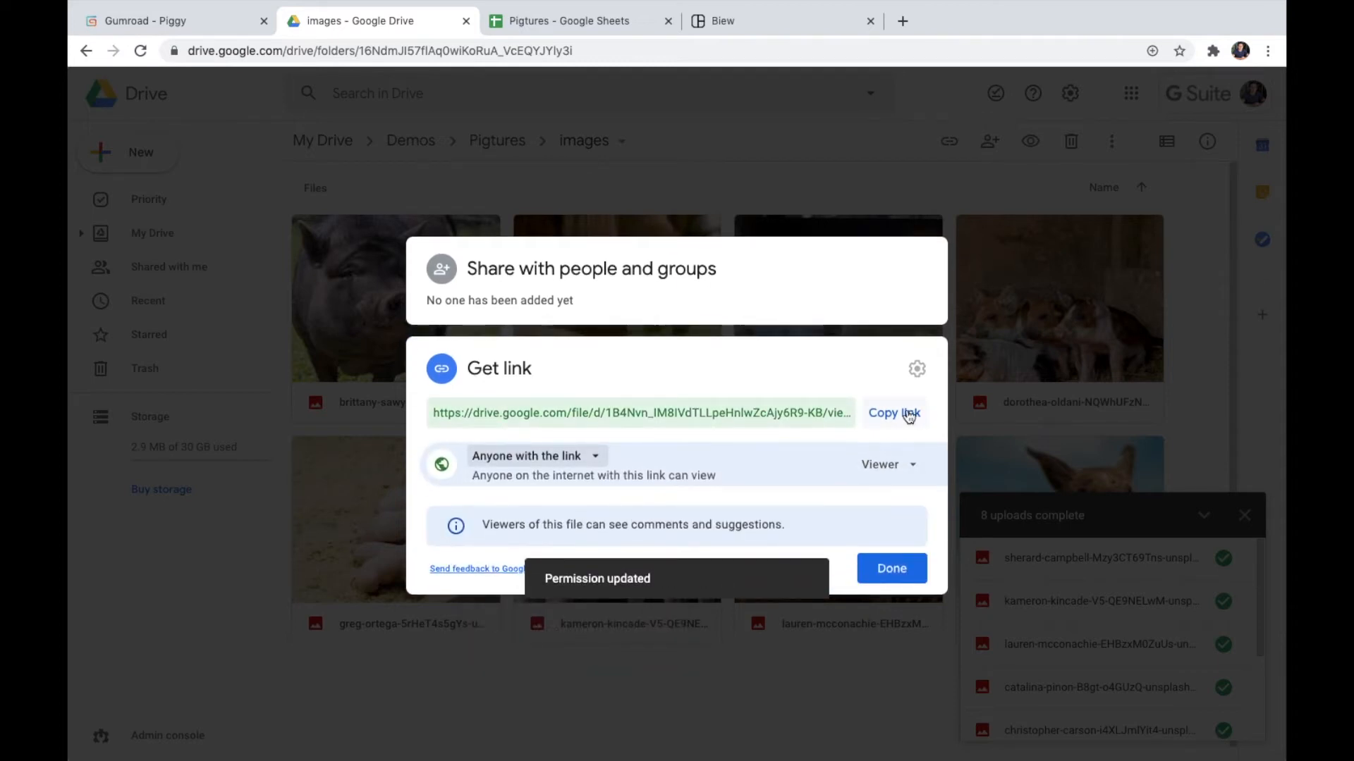
left_click(908, 416)
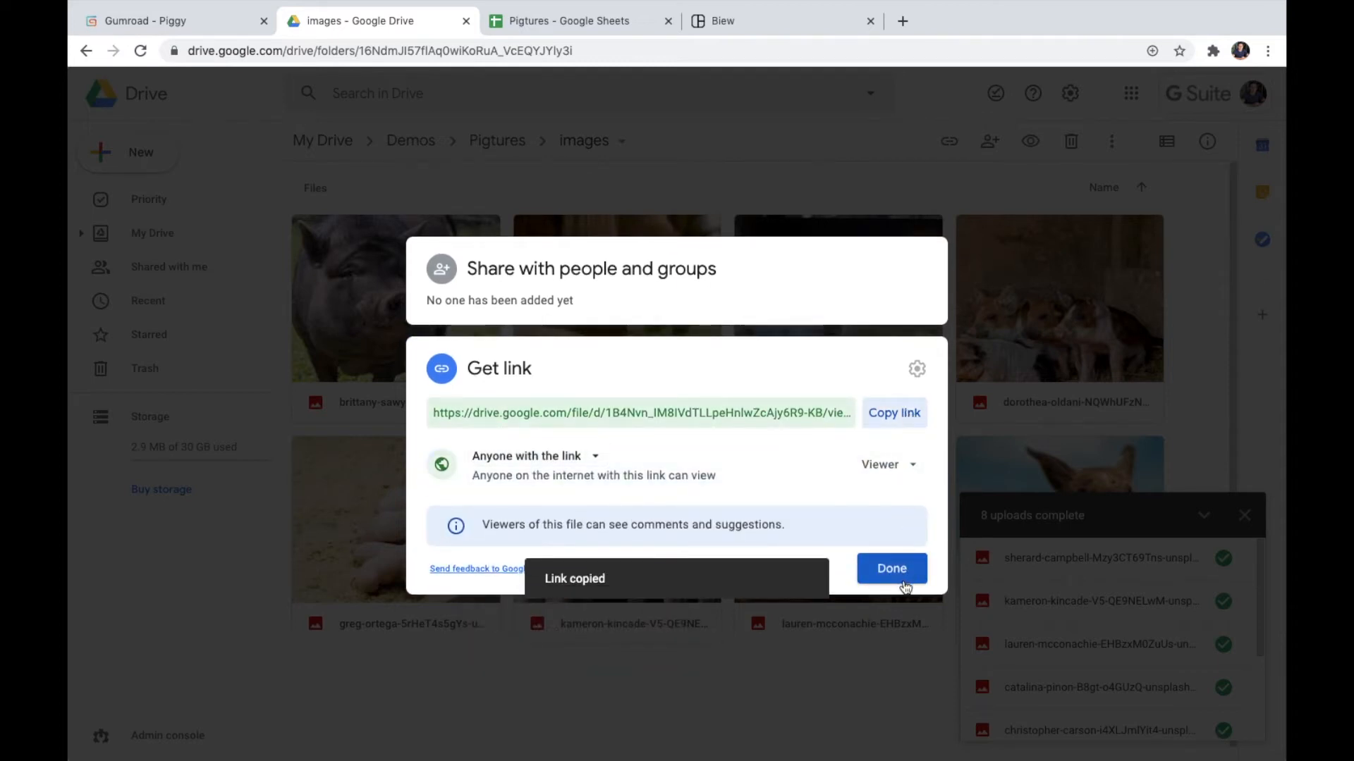
left_click(908, 572)
- Return to the Pigtures spreadsheet, paste the photo's Drive link into cell F2, and fit the image column to it
left_click(559, 20)
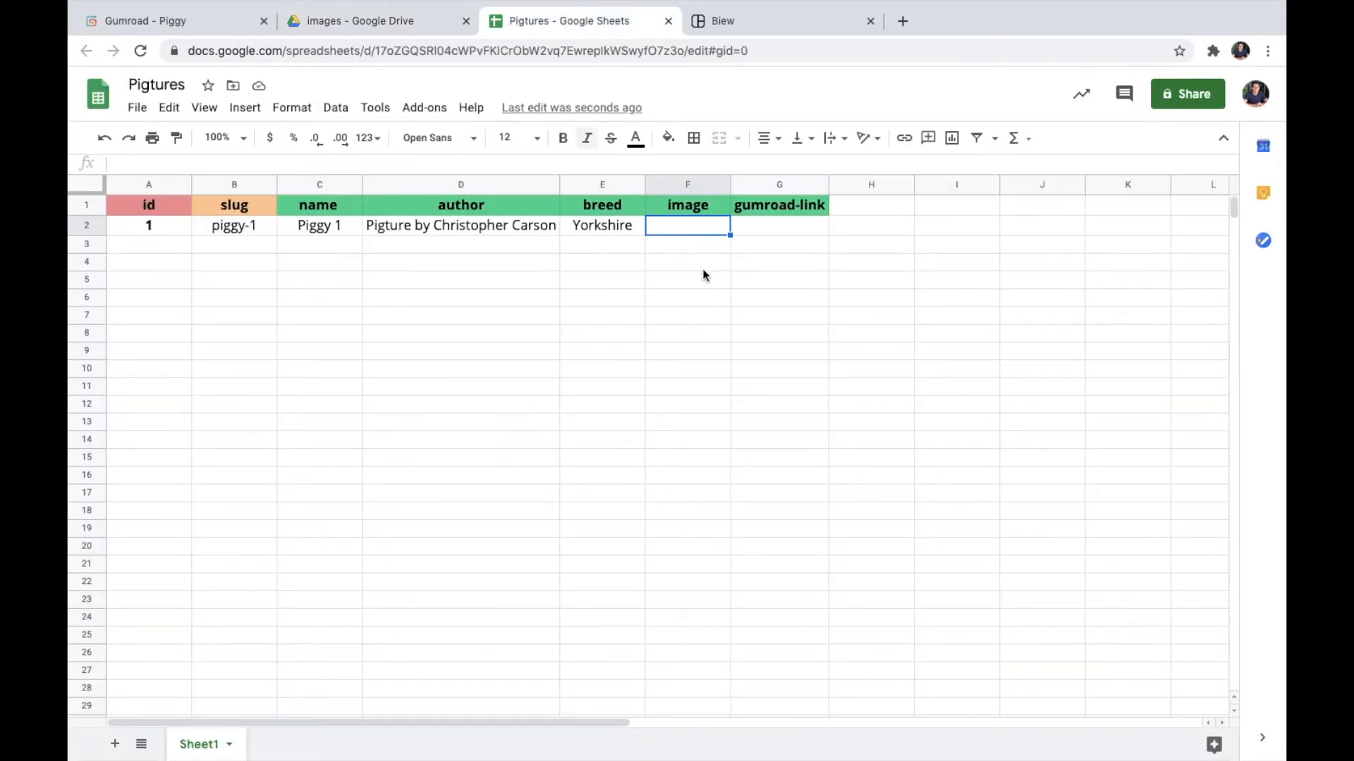
key("super+v")
right_click(722, 185)
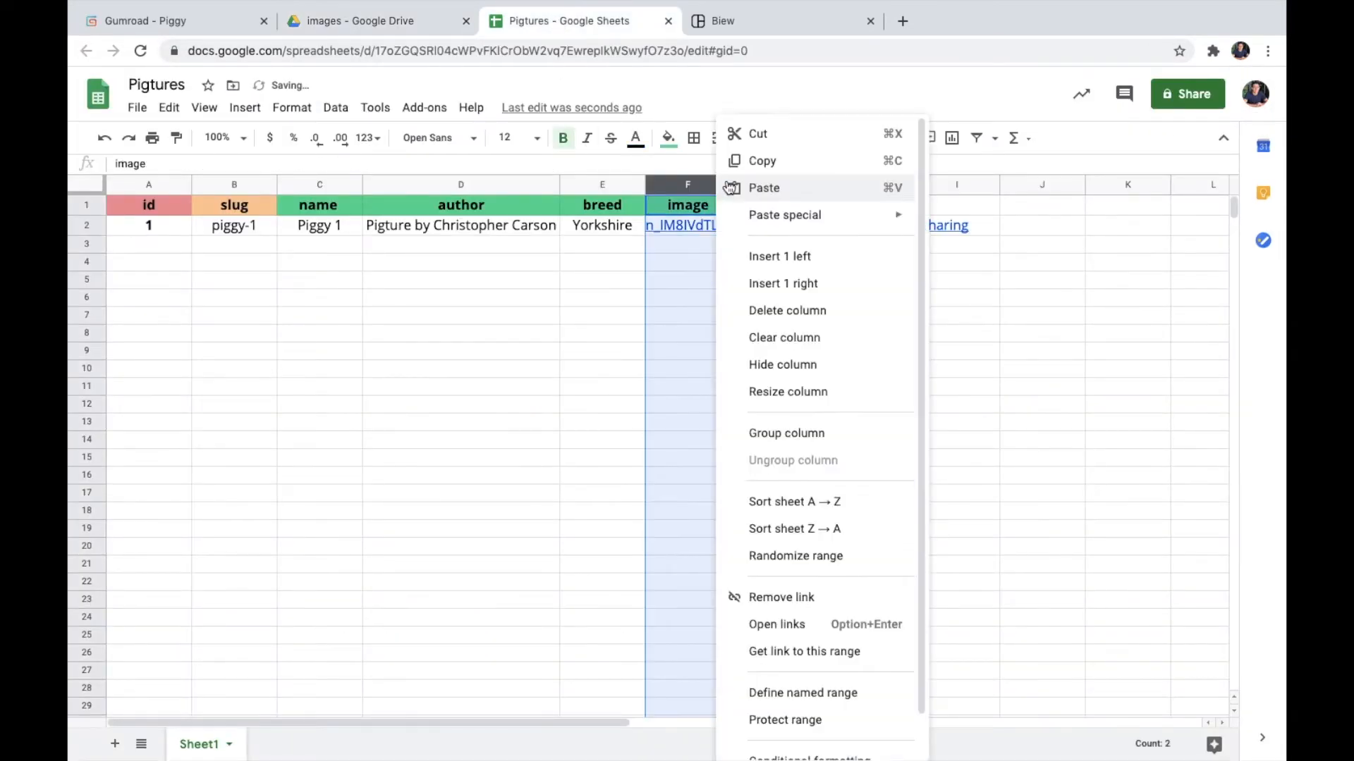
left_click(675, 227)
double_click(717, 185)
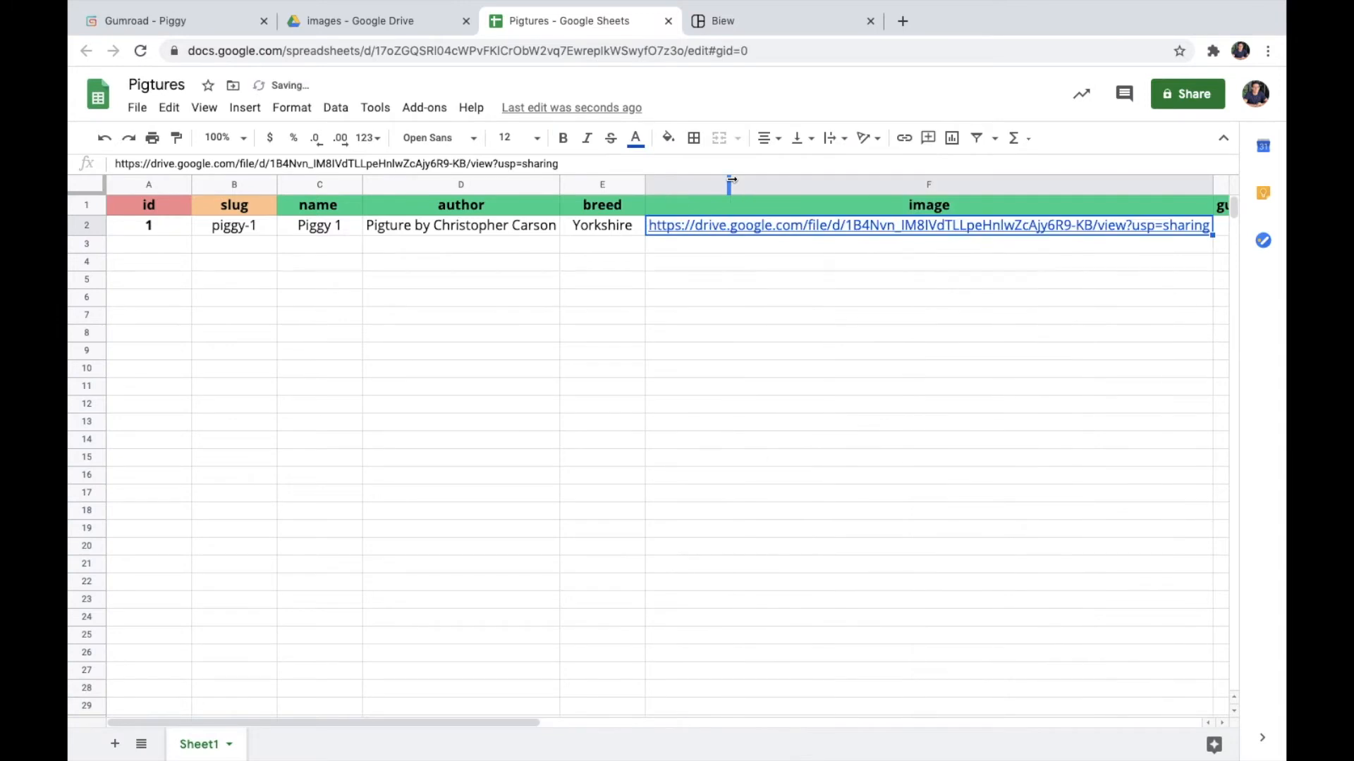
left_click(881, 289)
- Copy the Piggy product's URL from Gumroad, paste it into cell G2 of the spreadsheet, and fit the gumroad-link column
left_click(169, 22)
left_click(520, 303)
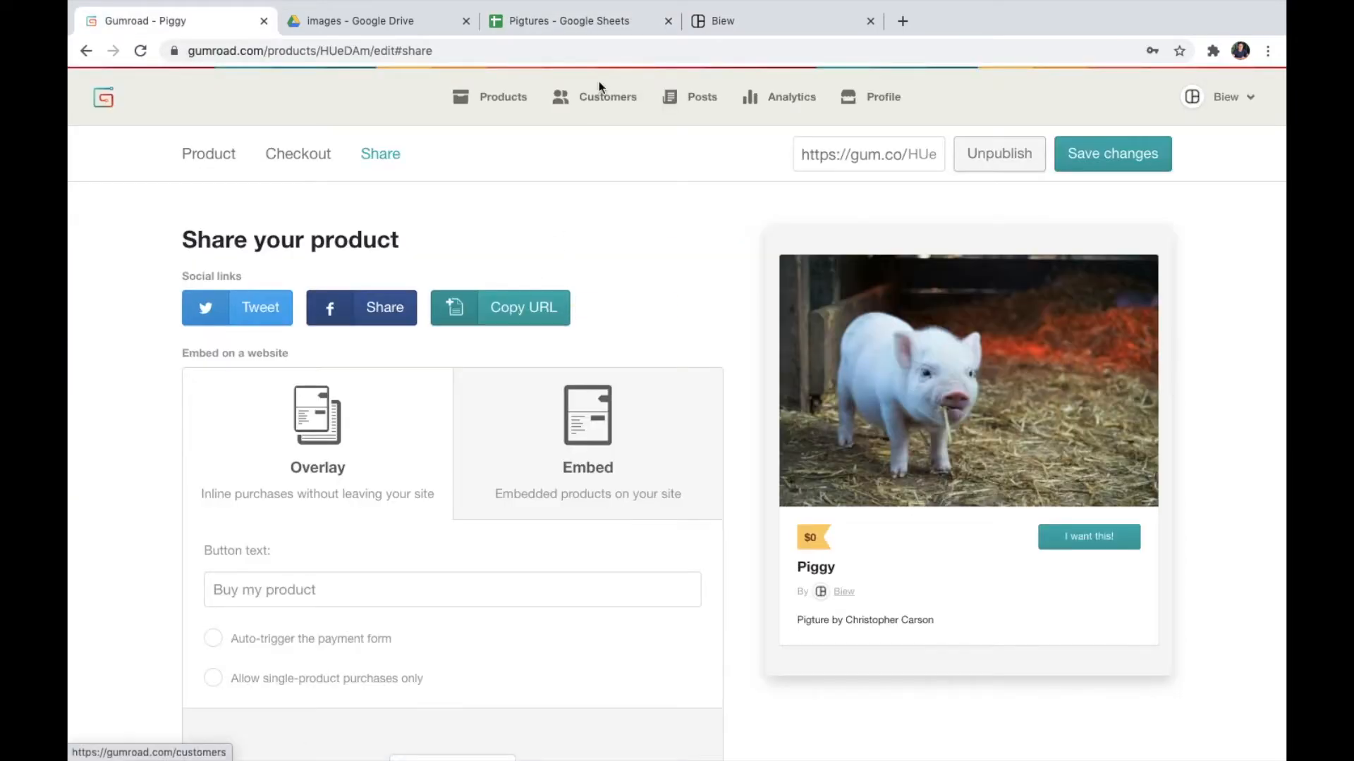
left_click(573, 31)
left_click(1009, 230)
key("super+v")
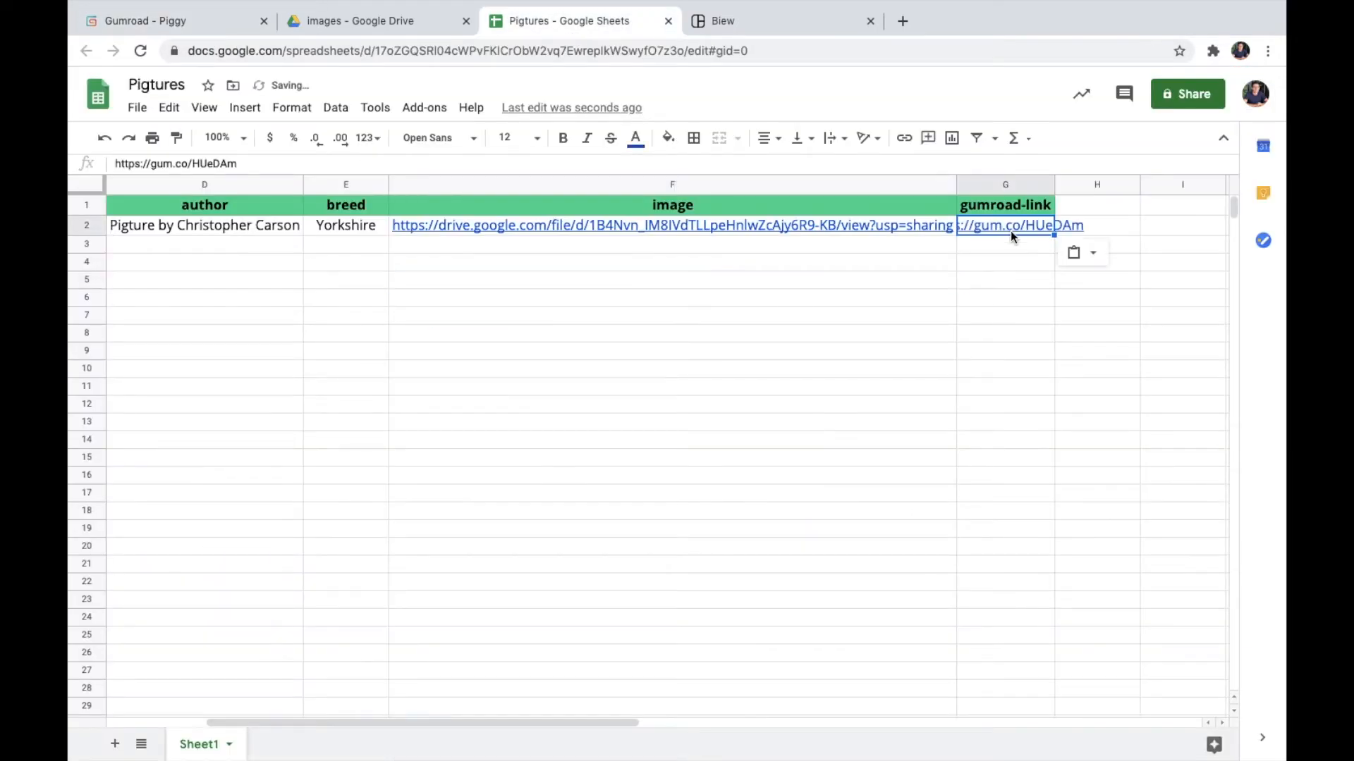
double_click(1055, 185)
left_click(991, 262)
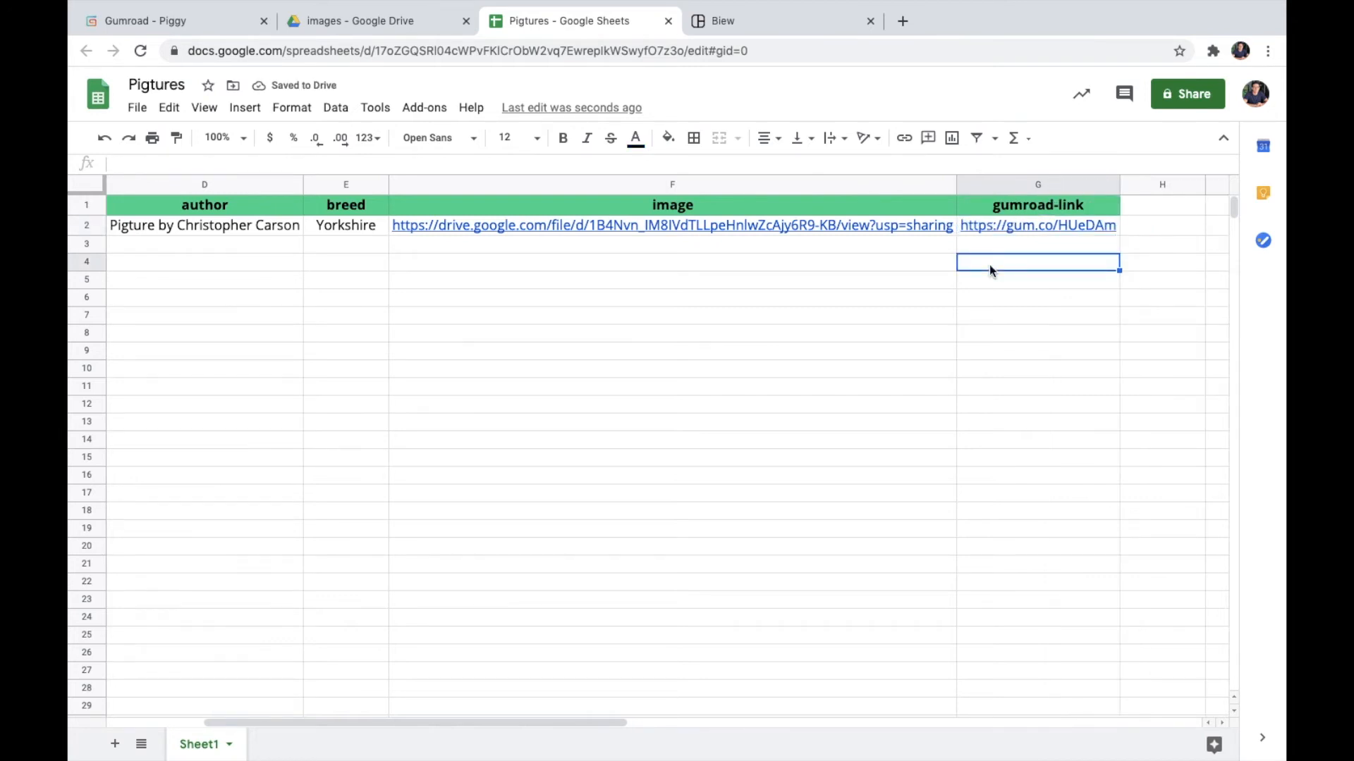
- Fill the product list from cell A2 down to row 9 with the entries for Piggy 1 to Piggy 8
scroll(596, 243, "left", 5)
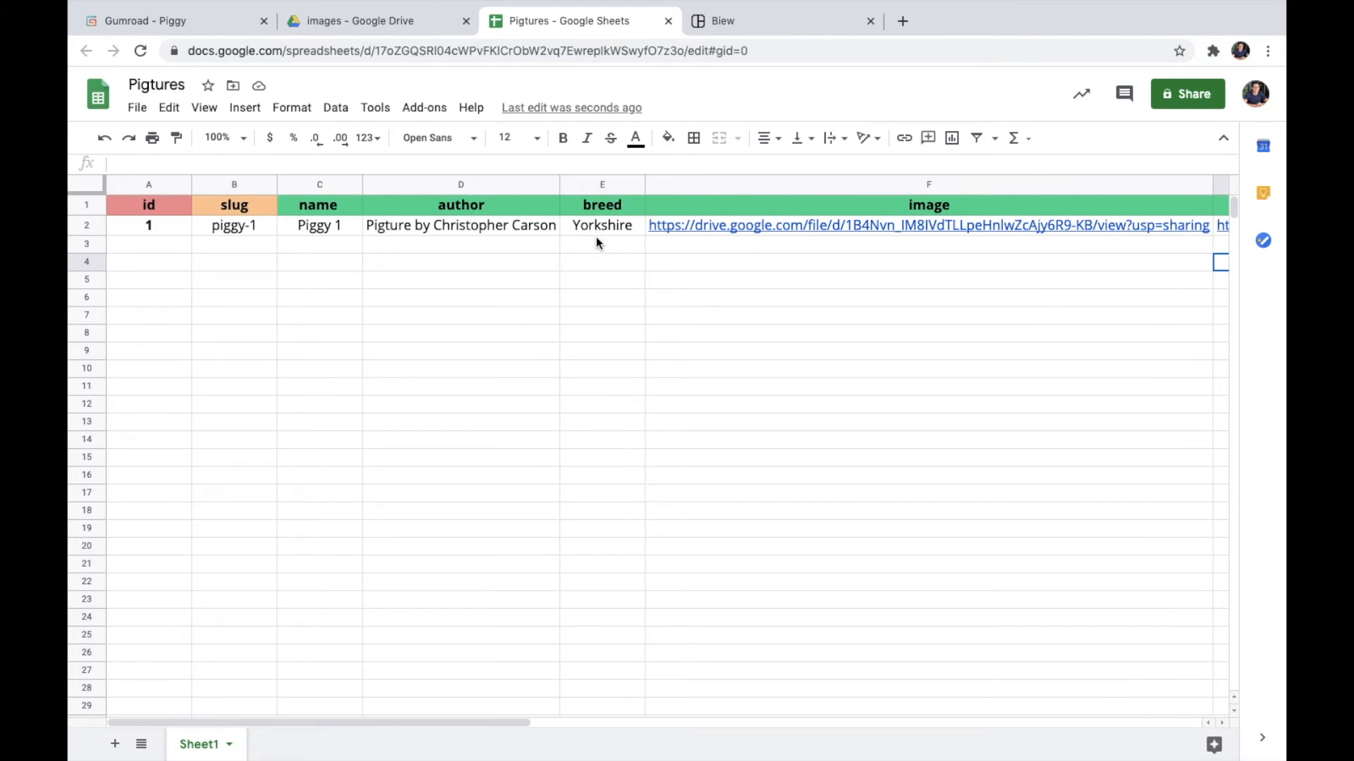
left_click(148, 231)
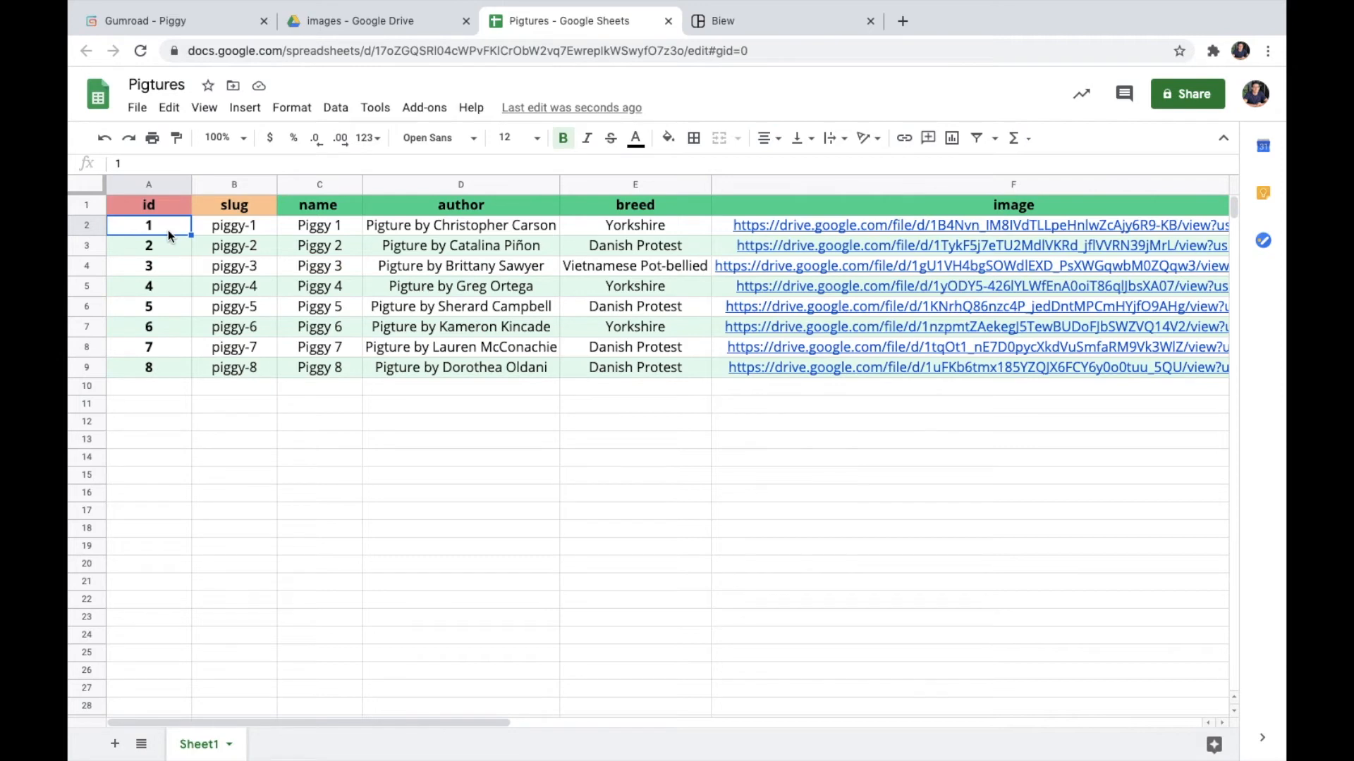
- Copy the Pigtures spreadsheet's URL and paste it into Biew as the website's data source
left_click(729, 23)
left_click(376, 225)
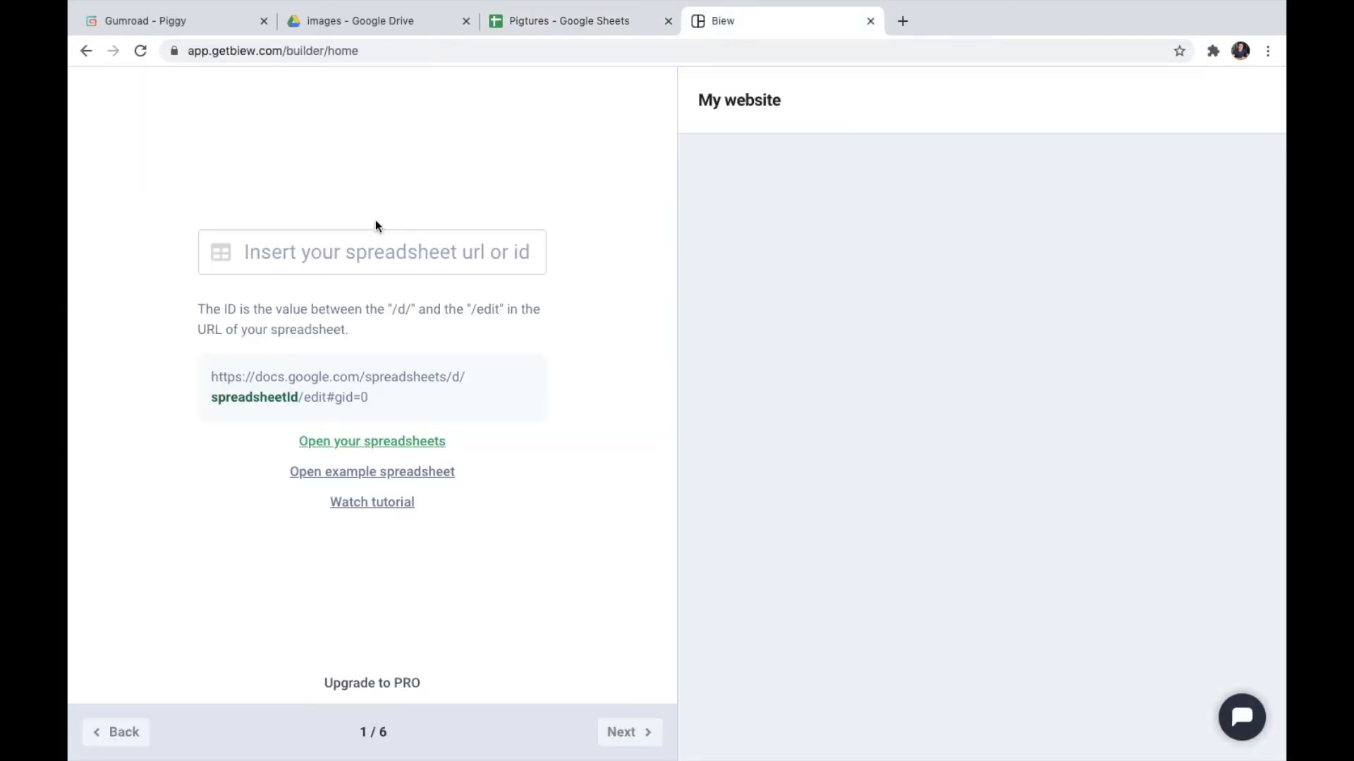
left_click(547, 21)
left_click(430, 53)
key("super+x")
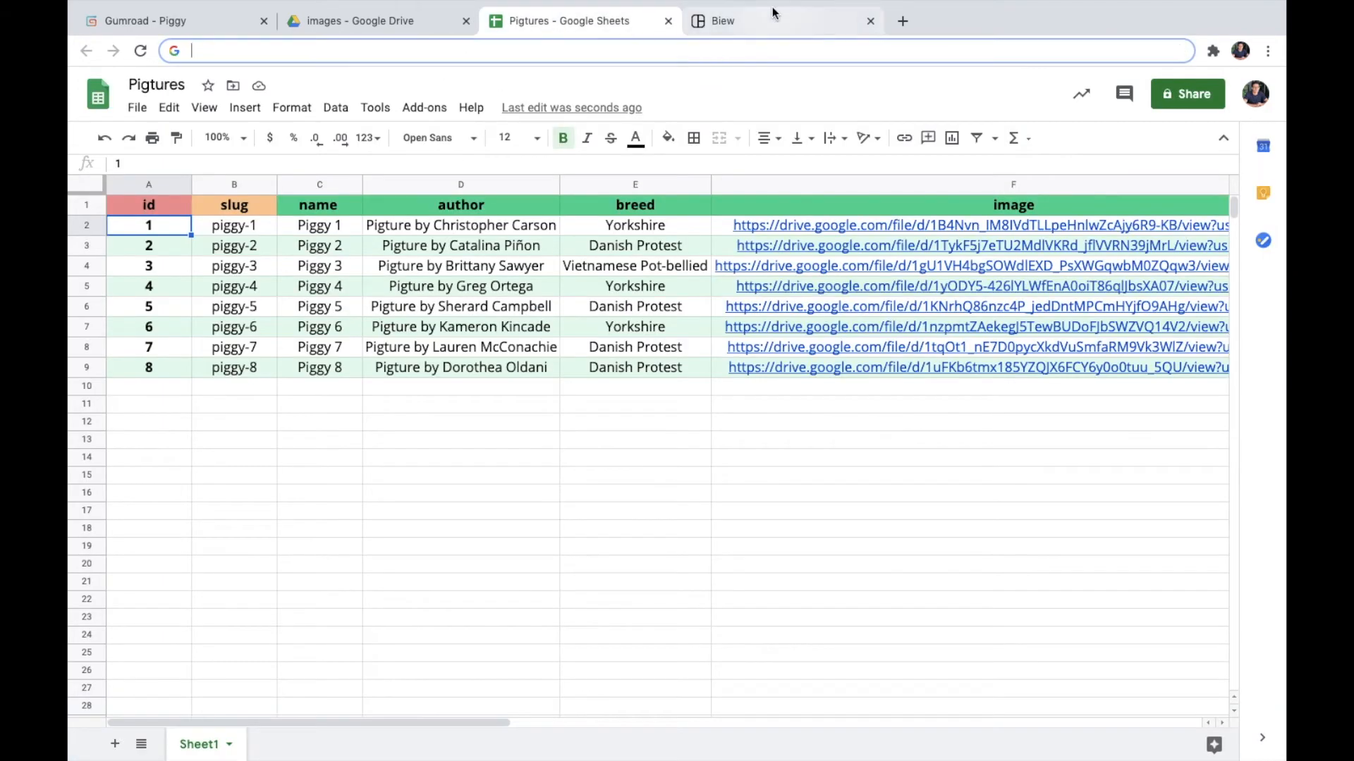
key("super+z")
left_click(725, 24)
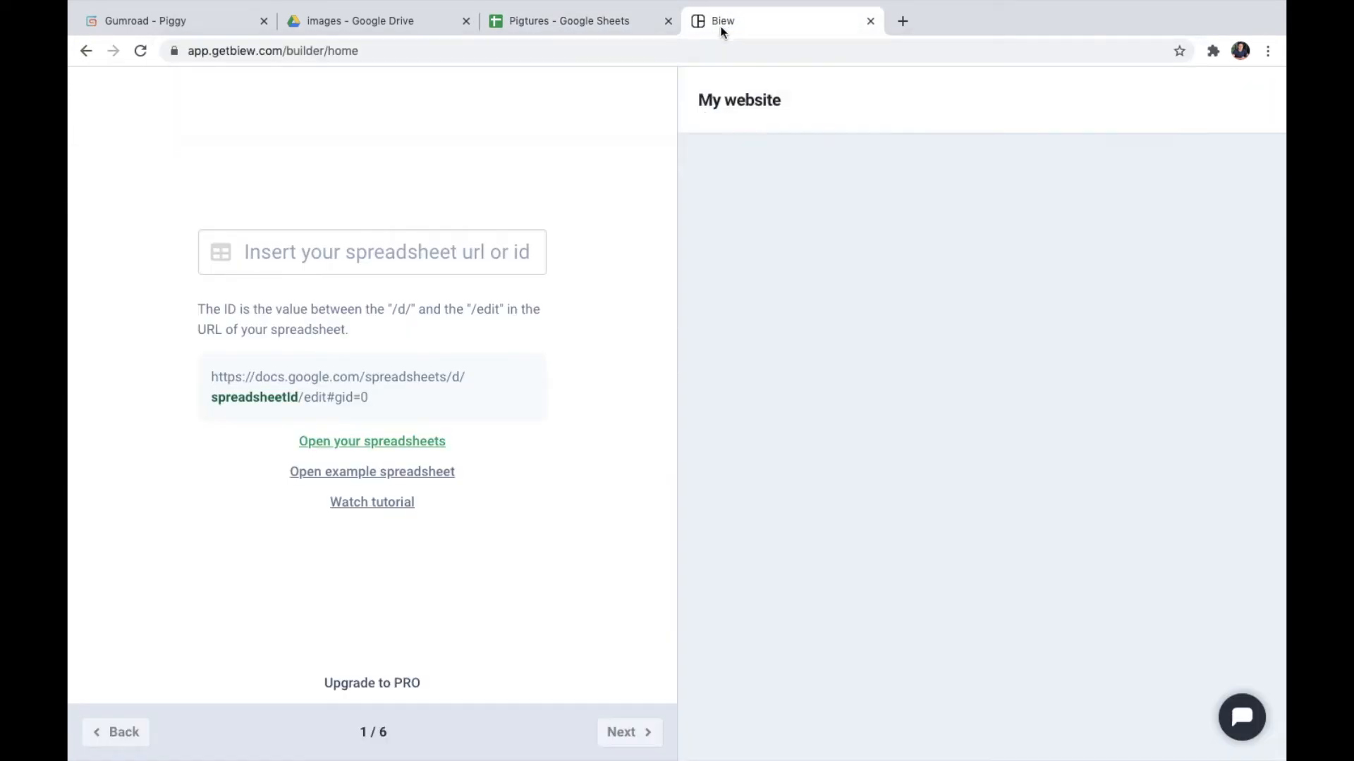
key("super+v")
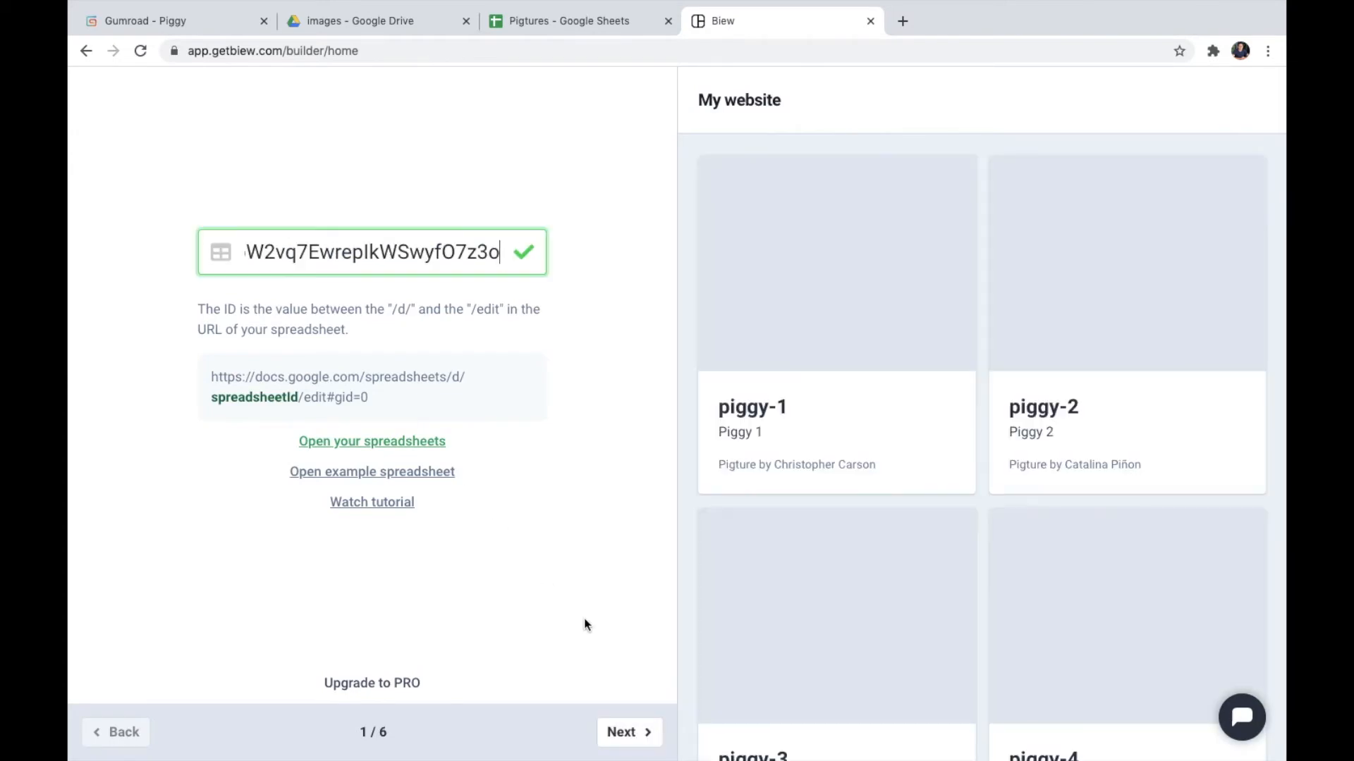
- Advance to the website settings and set the website name to Pigtures
left_click(619, 734)
left_click(312, 380)
key("super+a")
type("Pigure")
key("BackSpace")
key("BackSpace")
key("BackSpace")
type("tures")
- Set the subdomain to mypigtures and check its availability
left_click(323, 414)
key("super+a")
type("mypigtures")
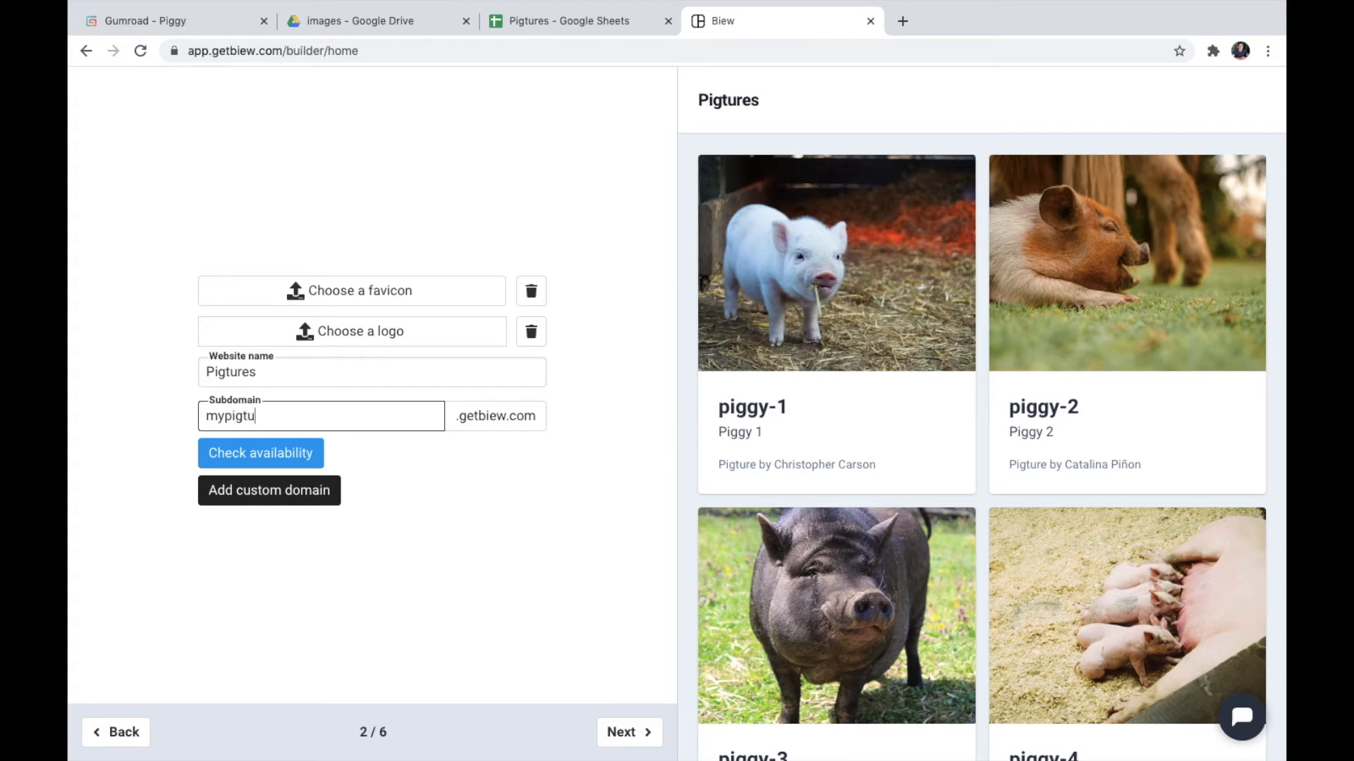
left_click(282, 458)
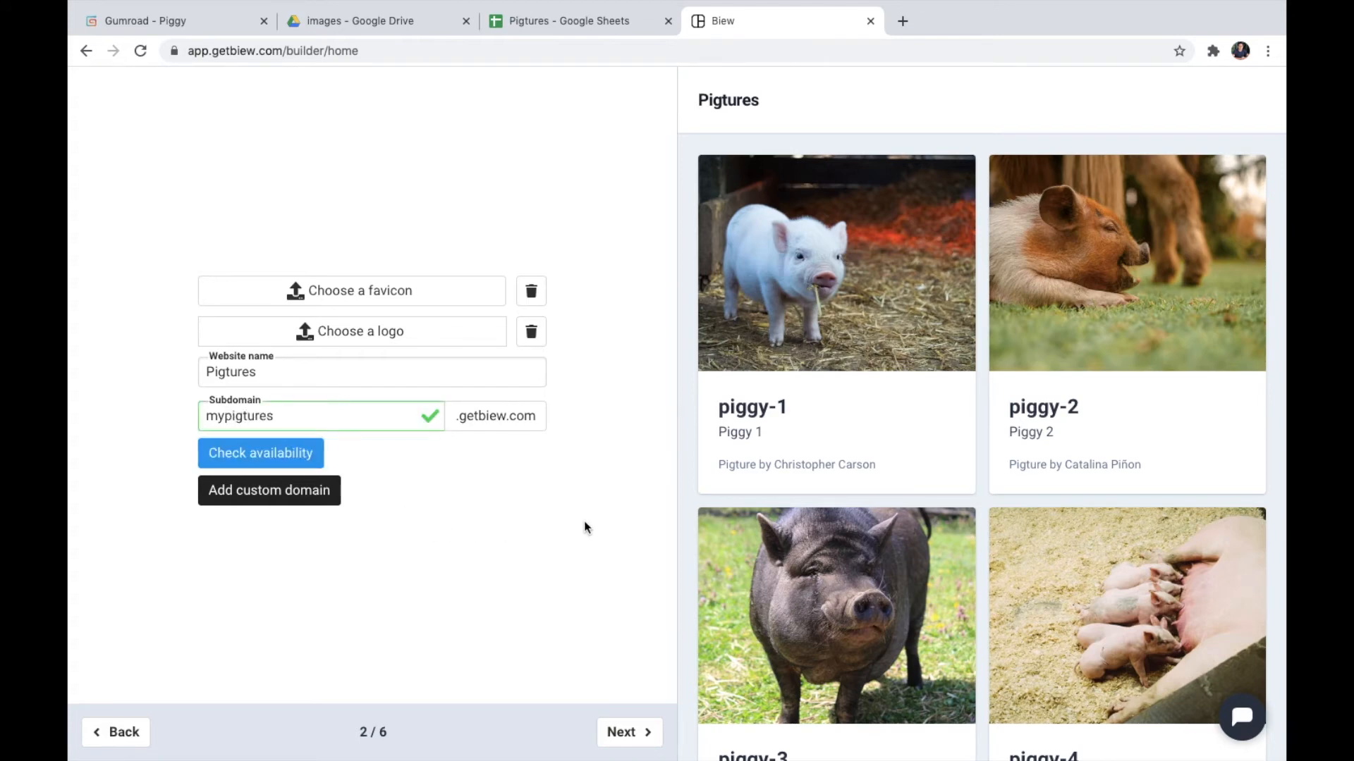
- Upload favicon.png as the website's favicon and logo.png as its logo
left_click(411, 289)
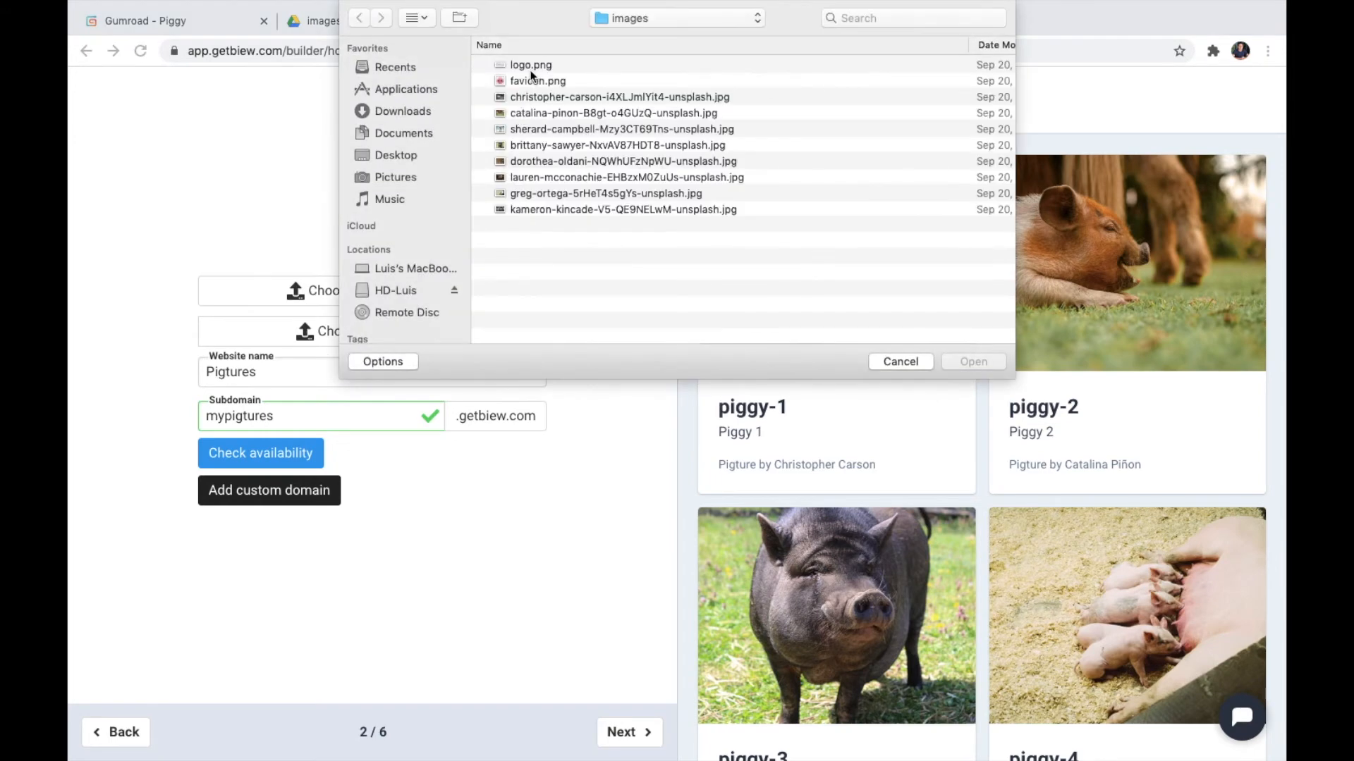
left_click(530, 80)
left_click(966, 360)
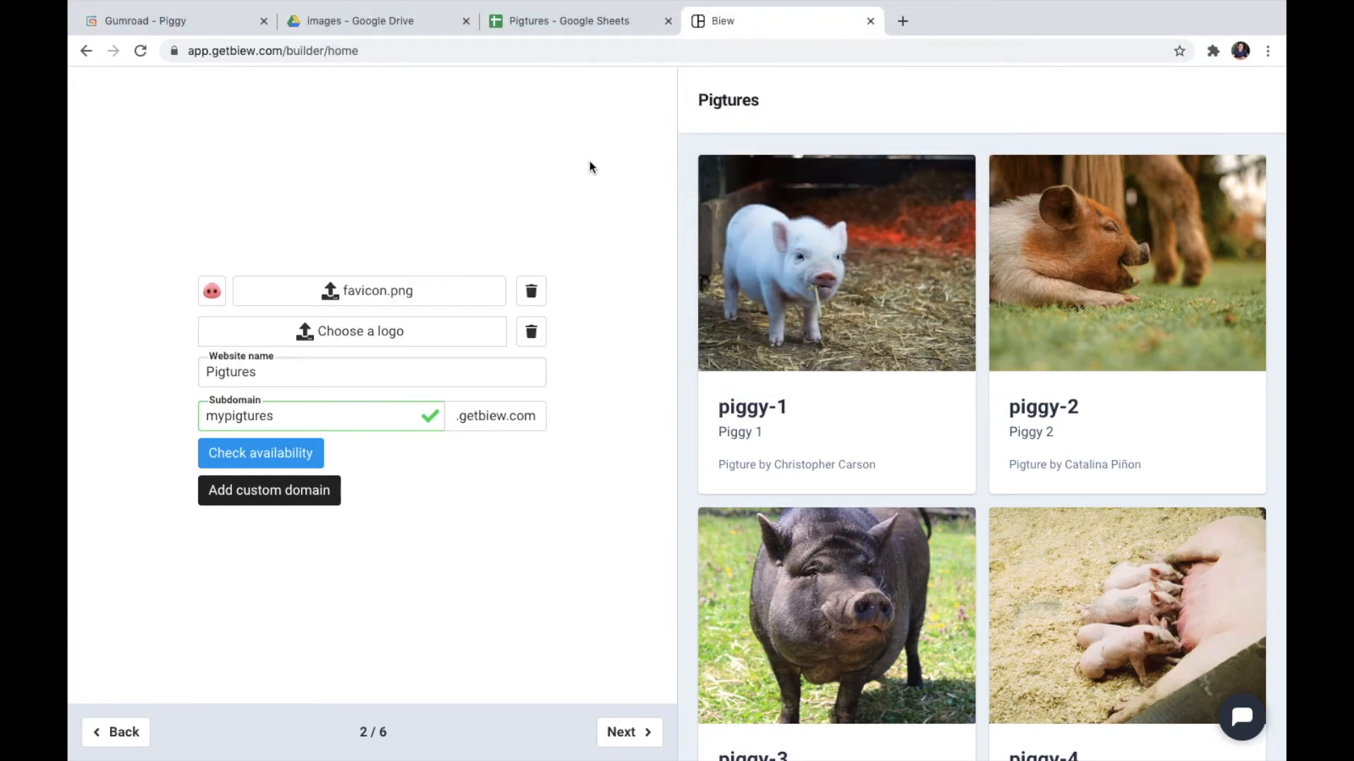
left_click(455, 338)
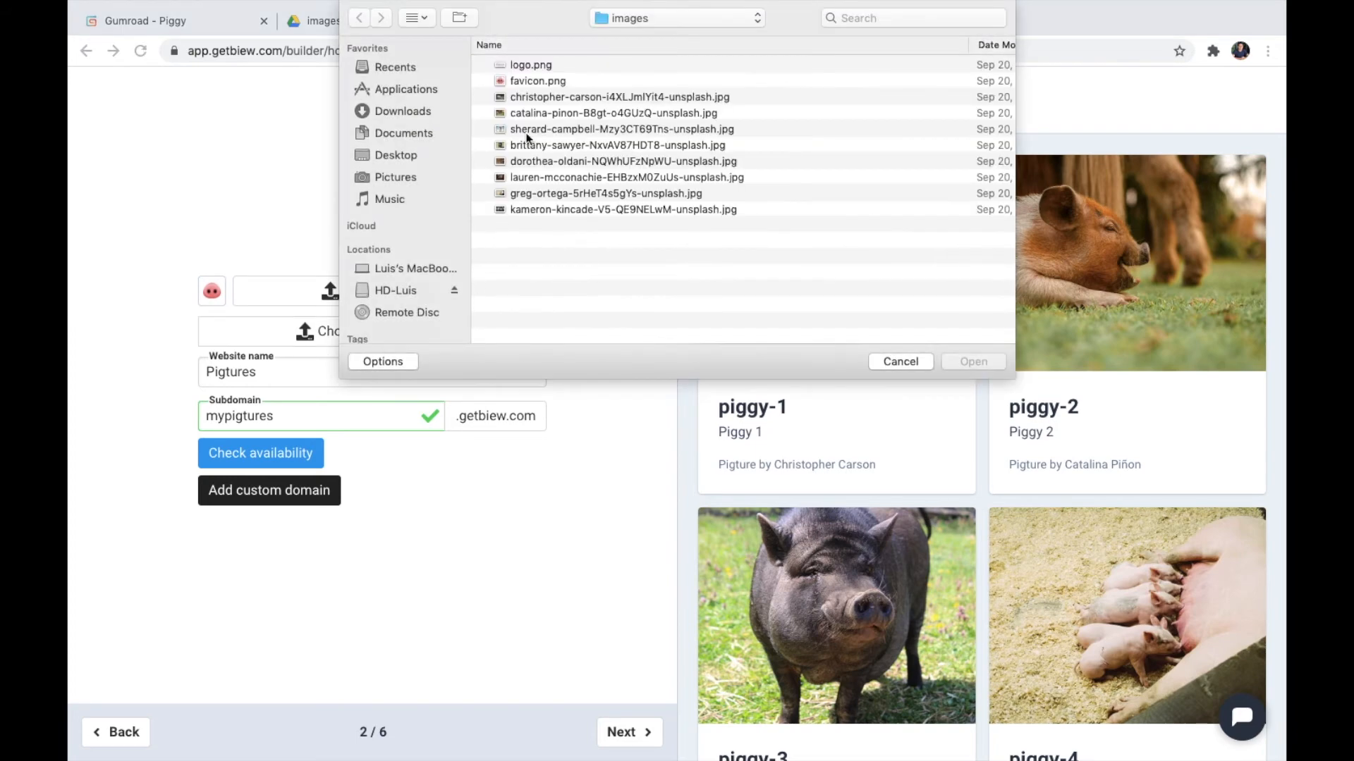
left_click(547, 66)
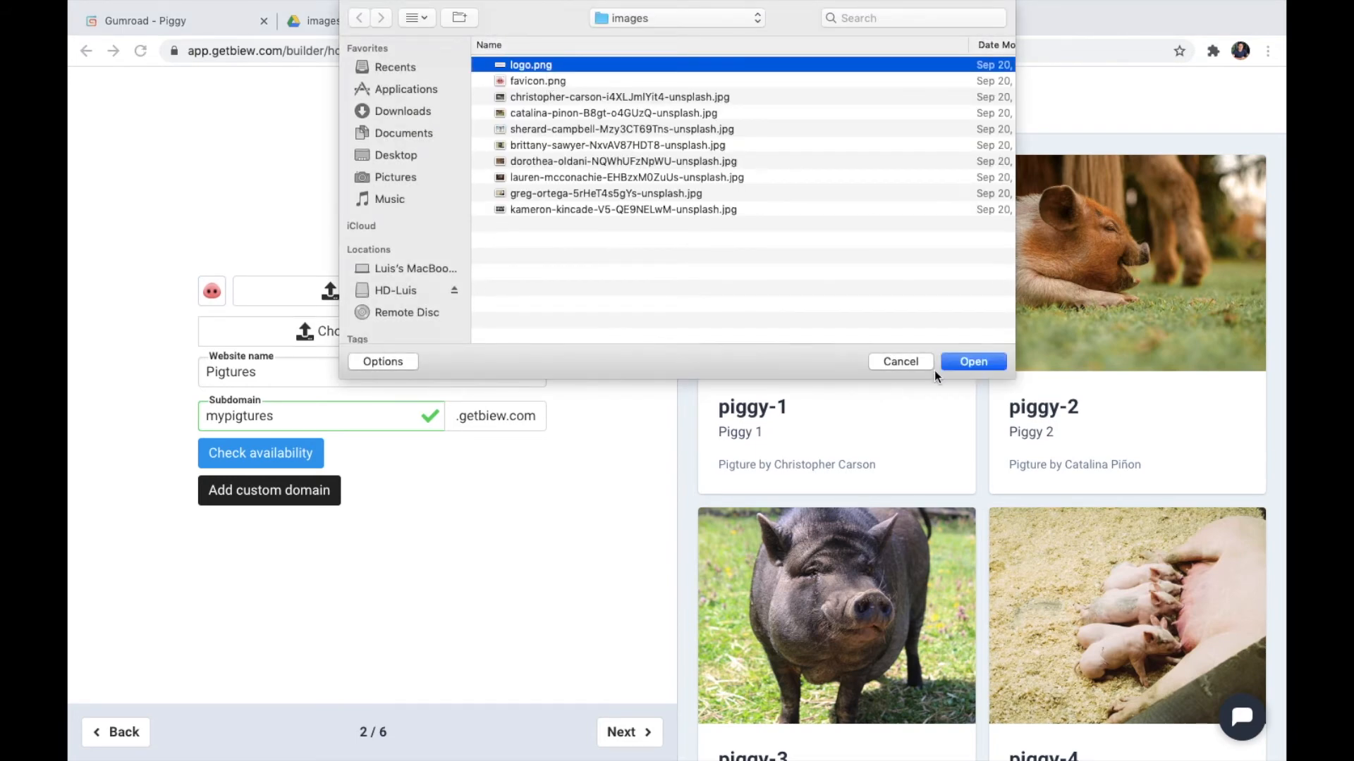
left_click(959, 362)
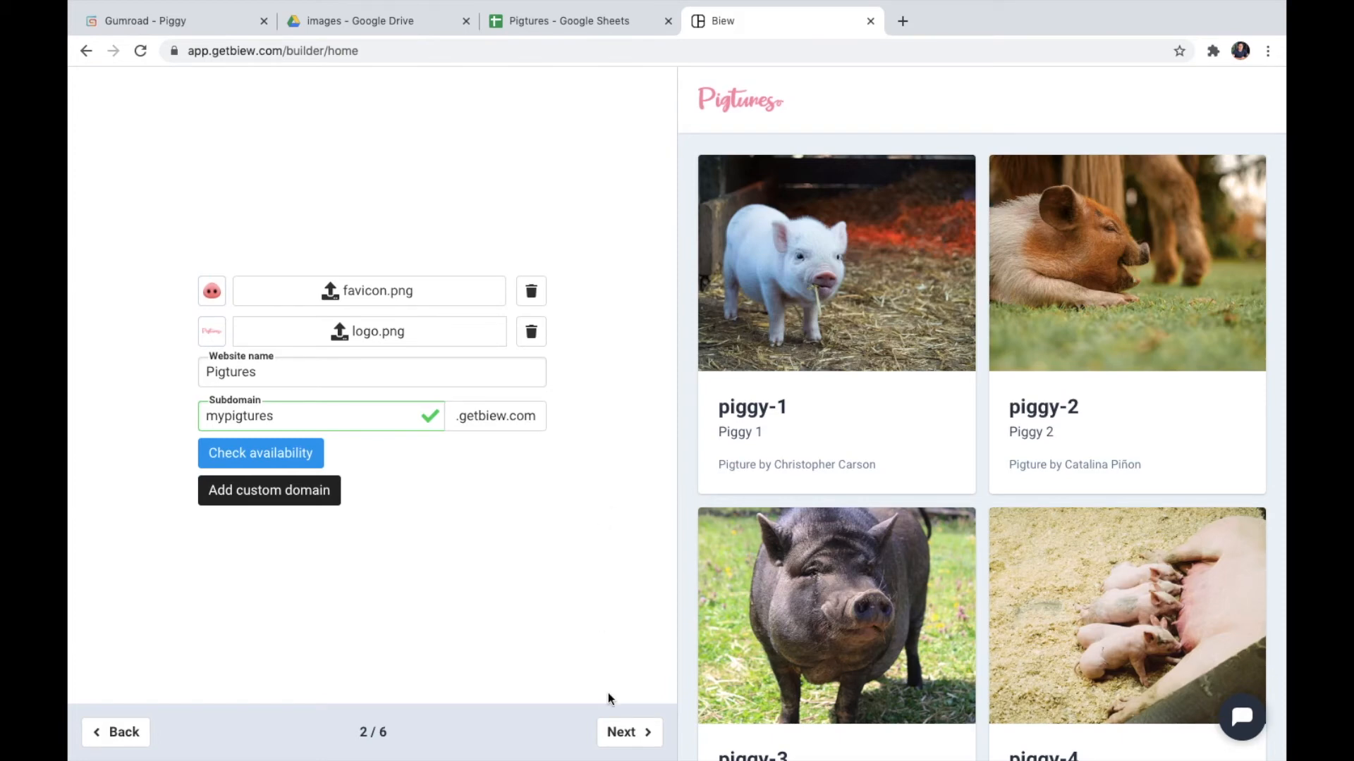
- Advance to the list view settings, filter by breed, and keep image as the image field
left_click(621, 733)
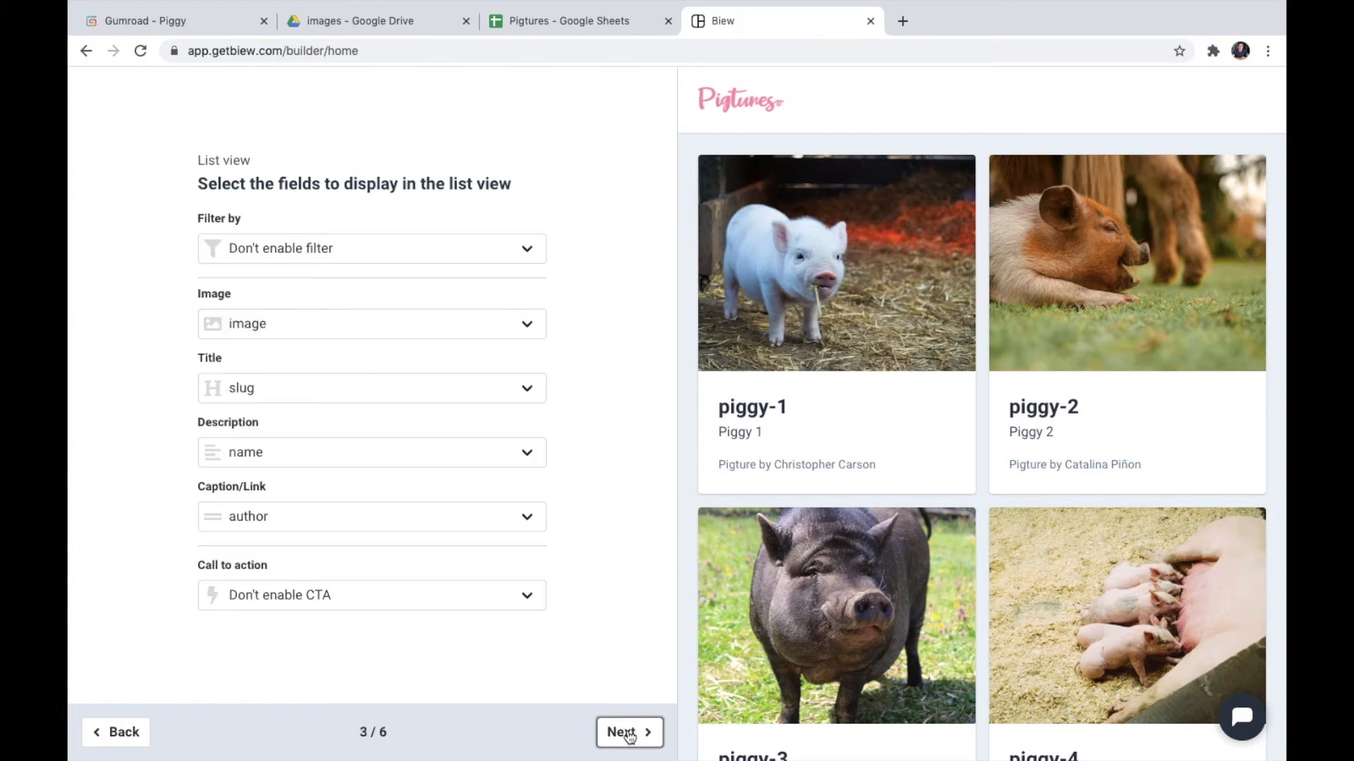
left_click(465, 266)
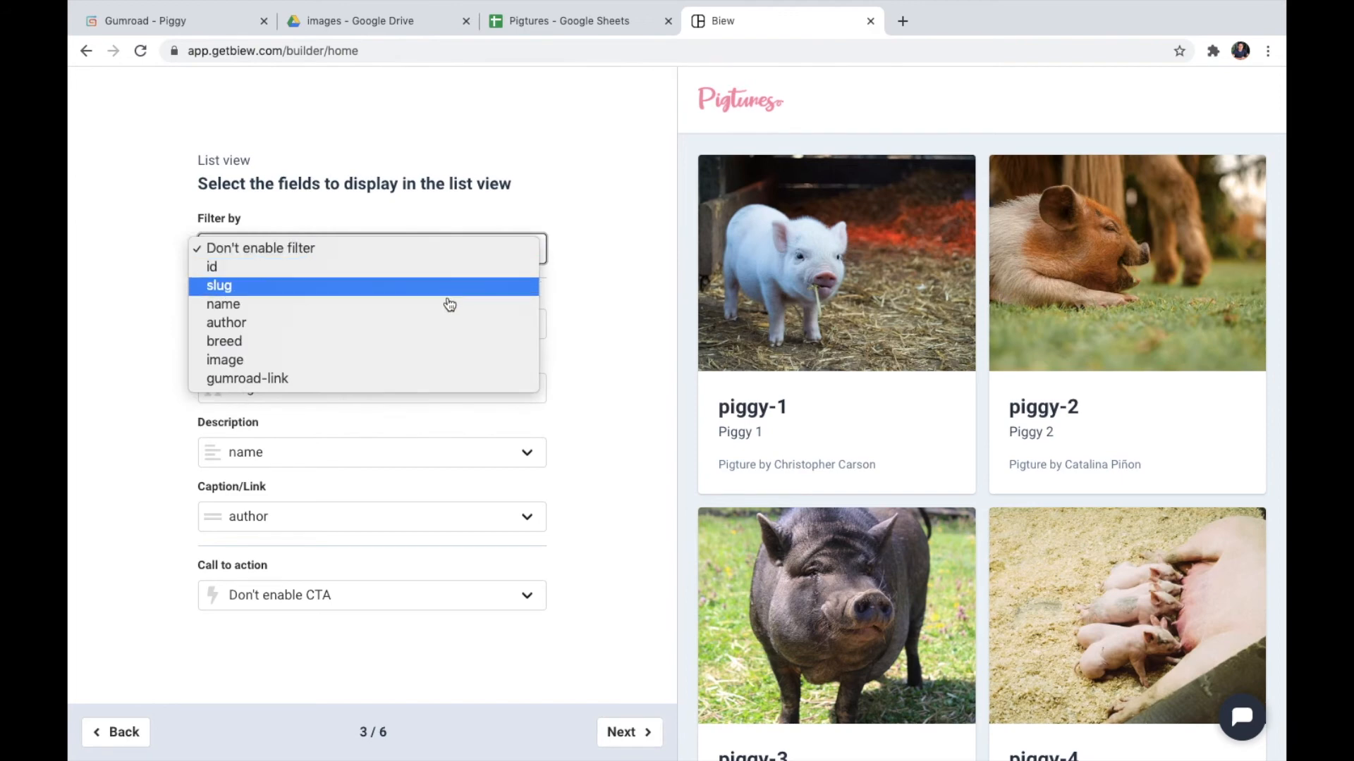
left_click(439, 344)
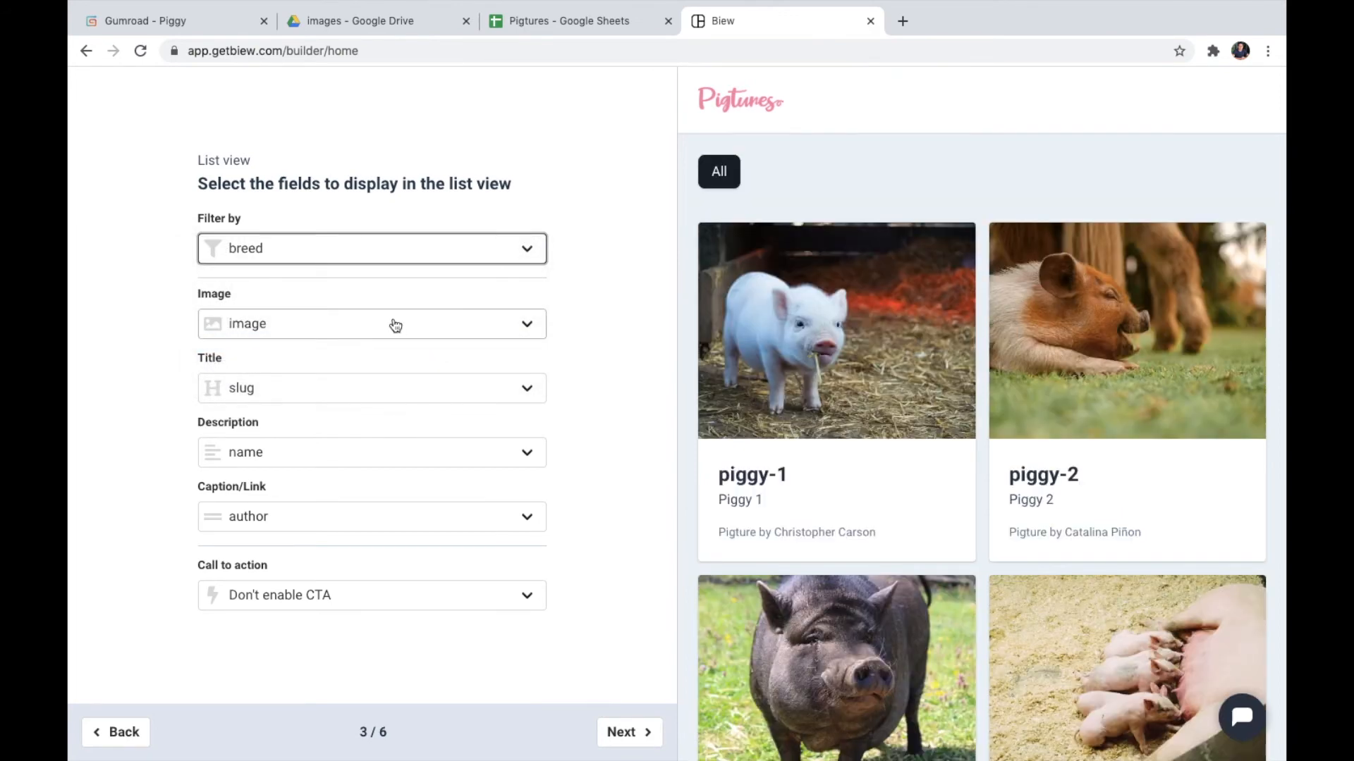
left_click(396, 325)
left_click(396, 325)
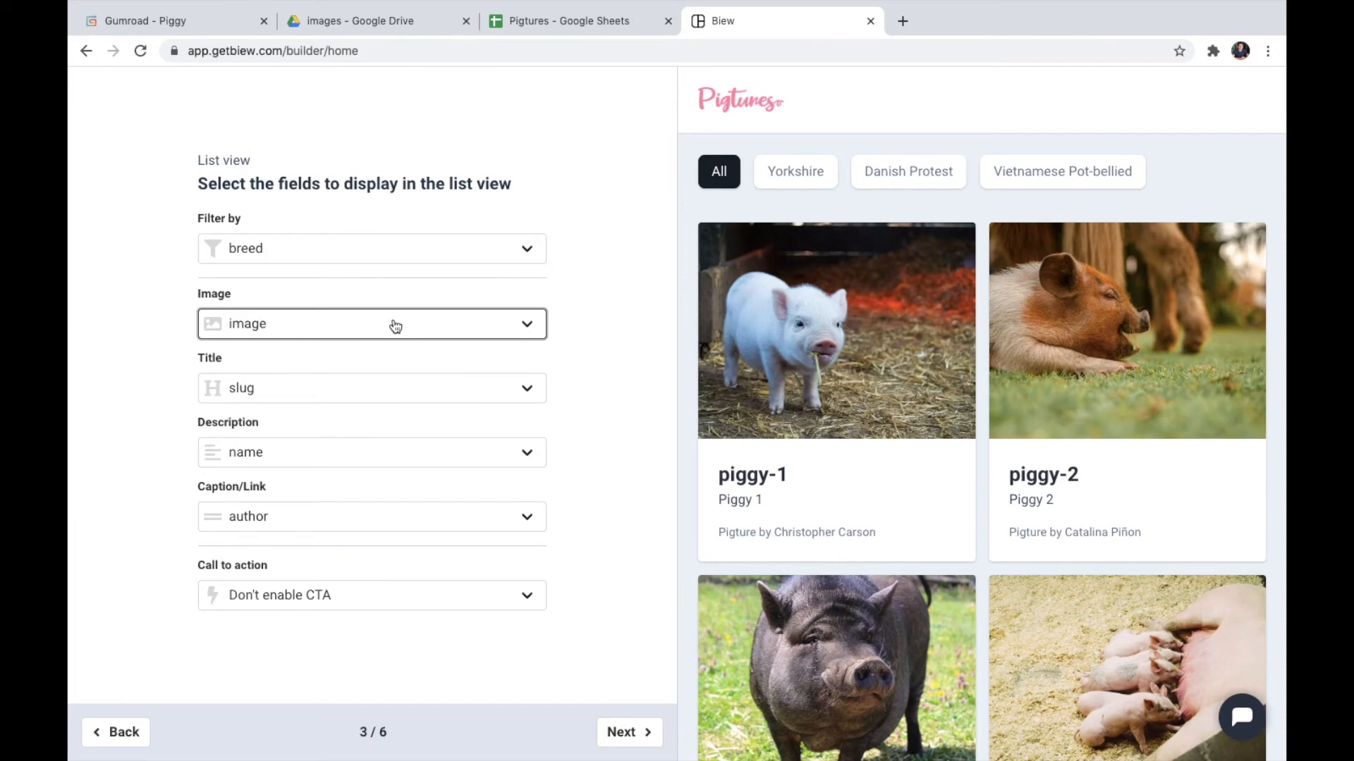
- Set the list view's title to name, its description to author, and its caption/link to breed
left_click(375, 391)
left_click(368, 406)
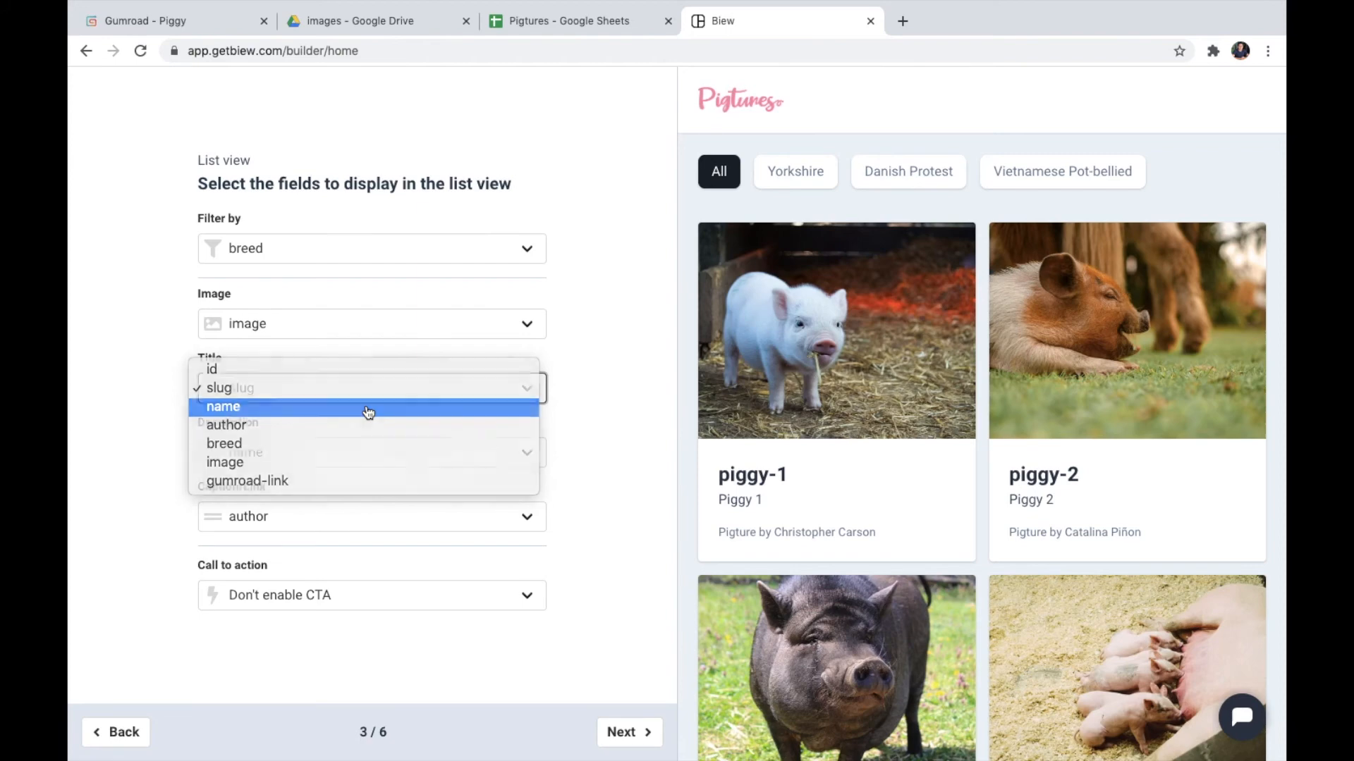
left_click(348, 448)
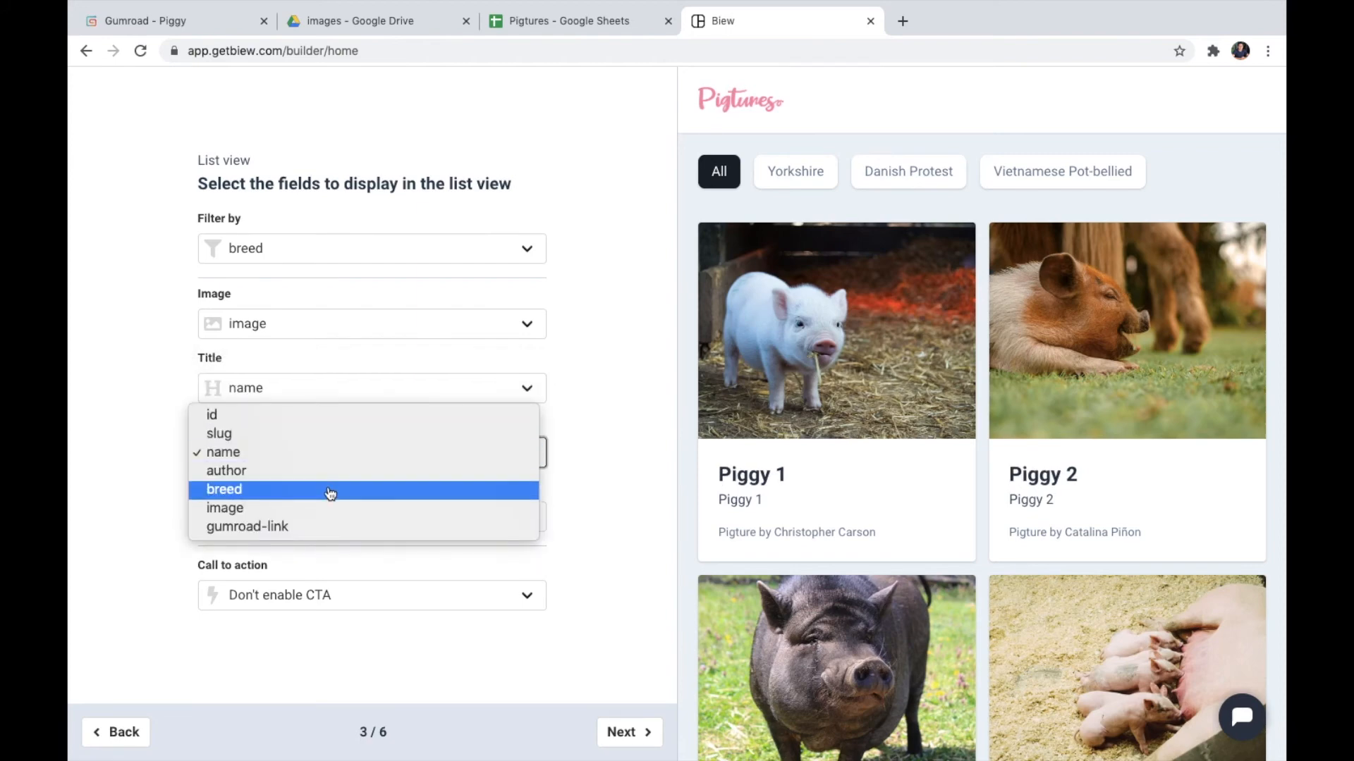
left_click(329, 470)
left_click(308, 516)
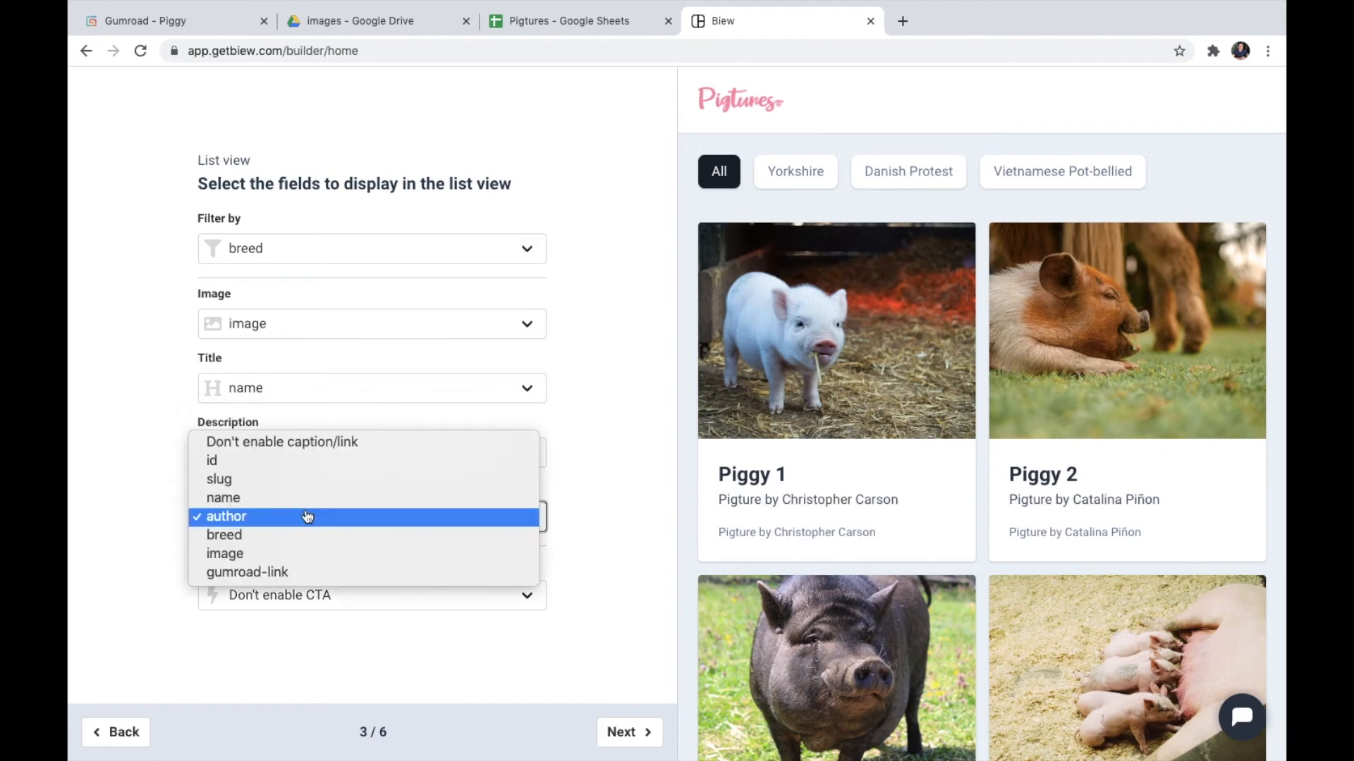
left_click(301, 538)
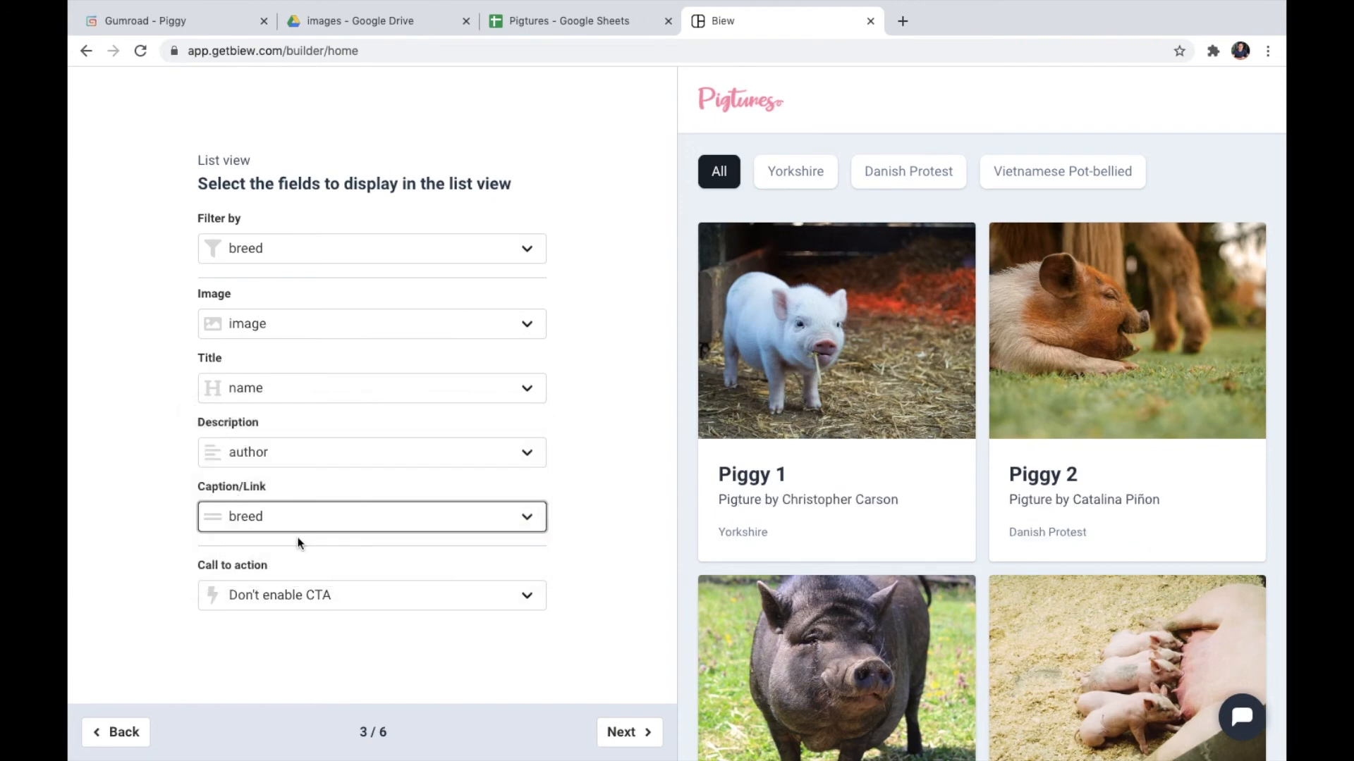
- Use gumroad-link as the list view's call to action with the text Get Pigture
left_click(283, 591)
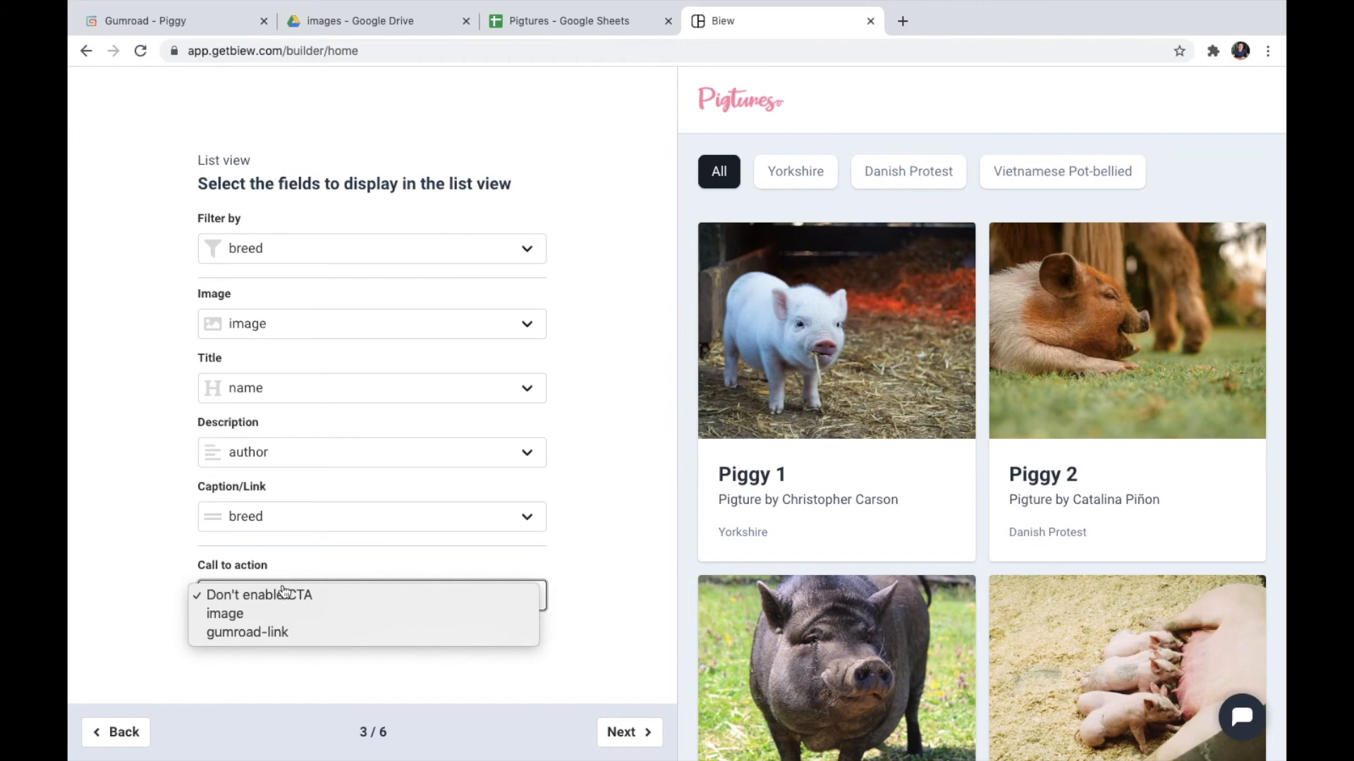
left_click(279, 633)
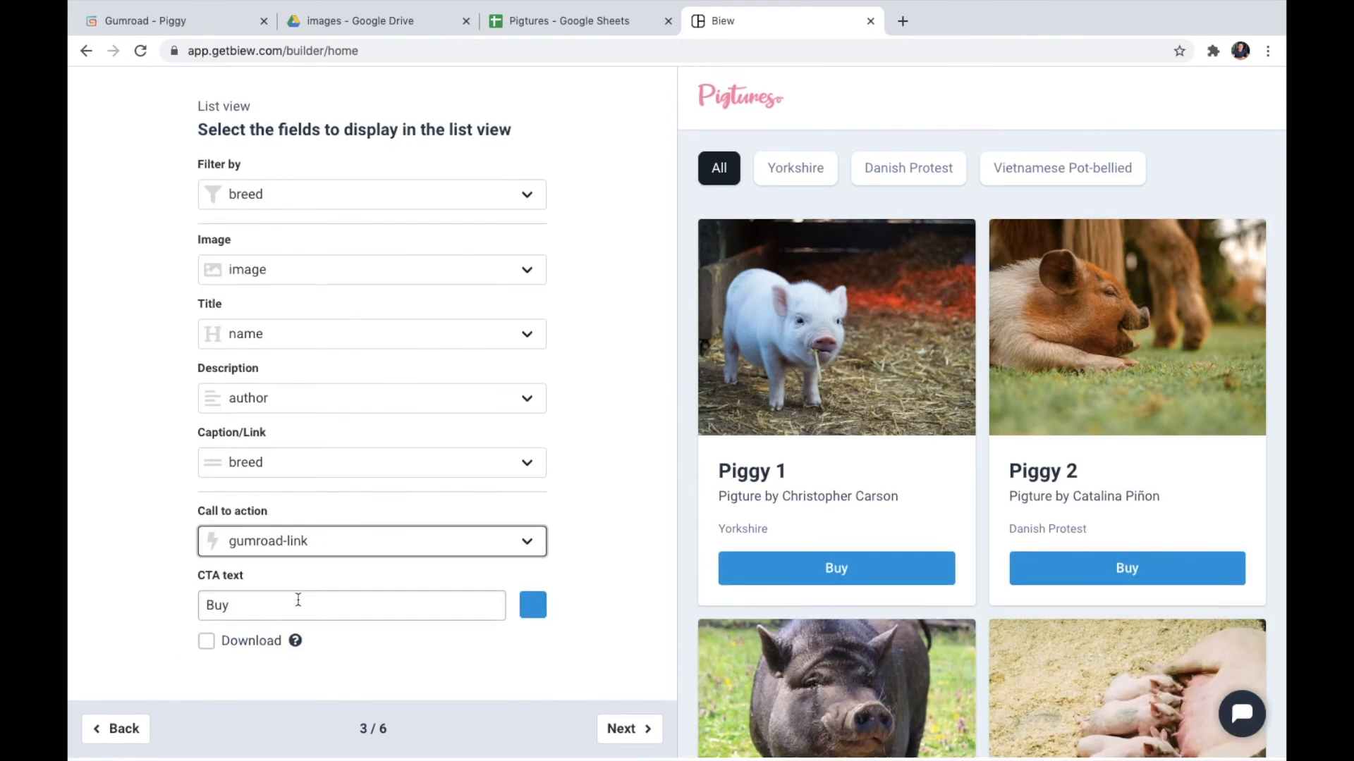
left_click(445, 613)
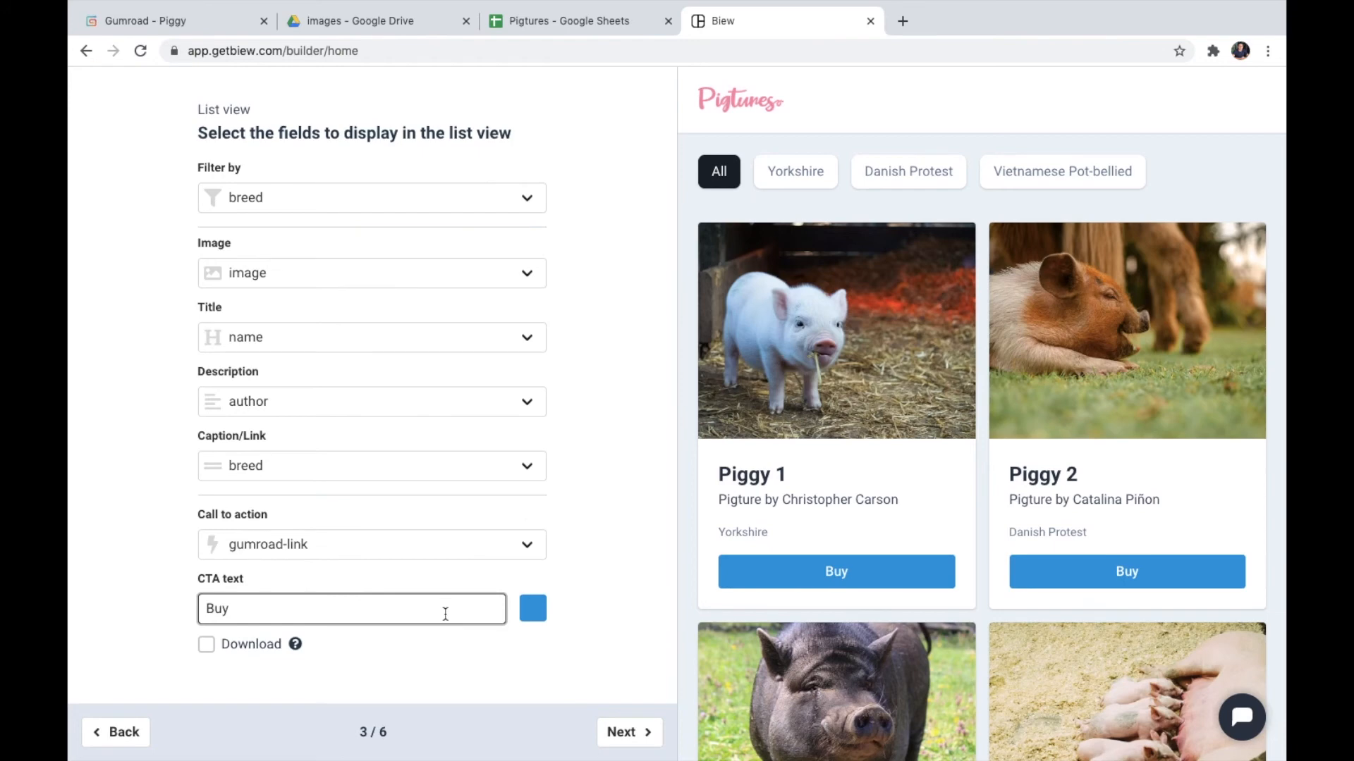
key("ctrl+a")
type("Get Pigture")
- Change the call-to-action button's color to a custom light pink
left_click(533, 608)
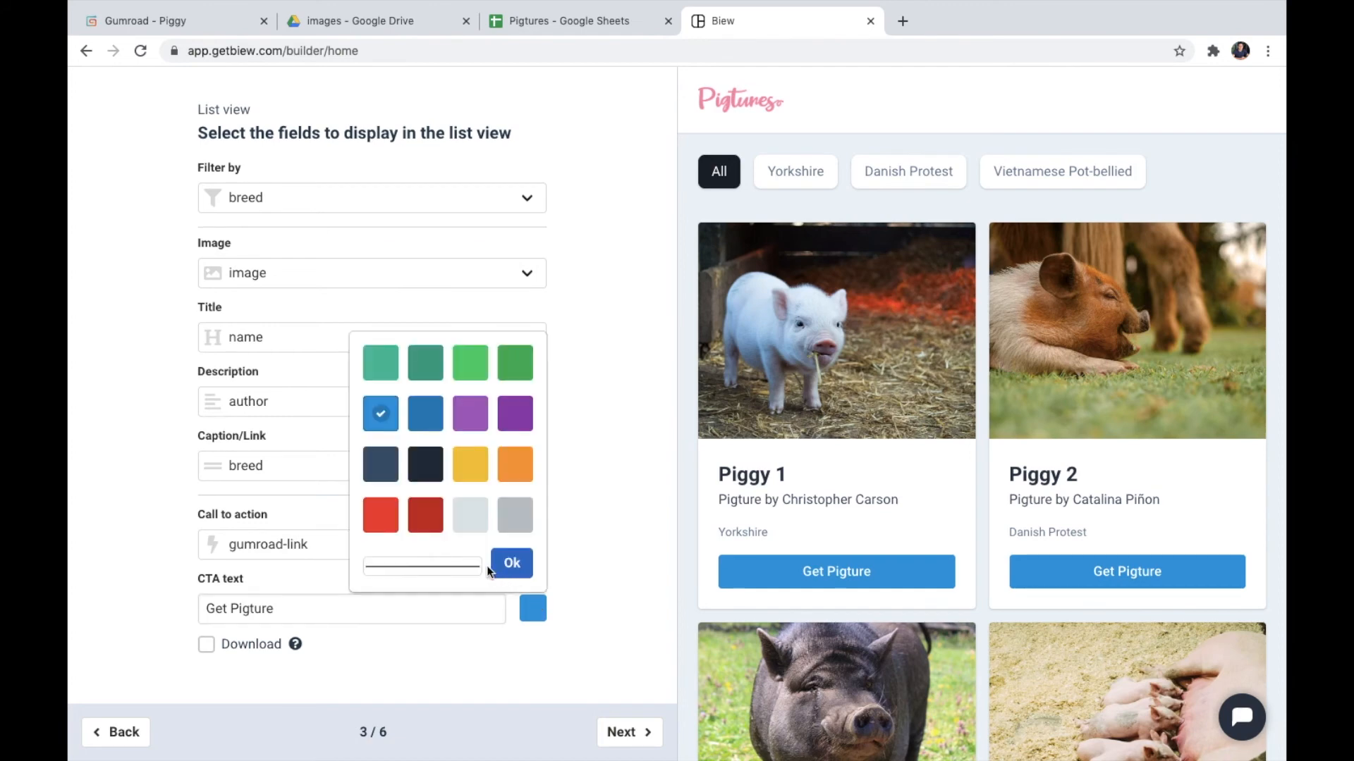
left_click(443, 564)
left_click_drag(483, 480, 447, 479)
left_click_drag(426, 372, 416, 353)
left_click(513, 567)
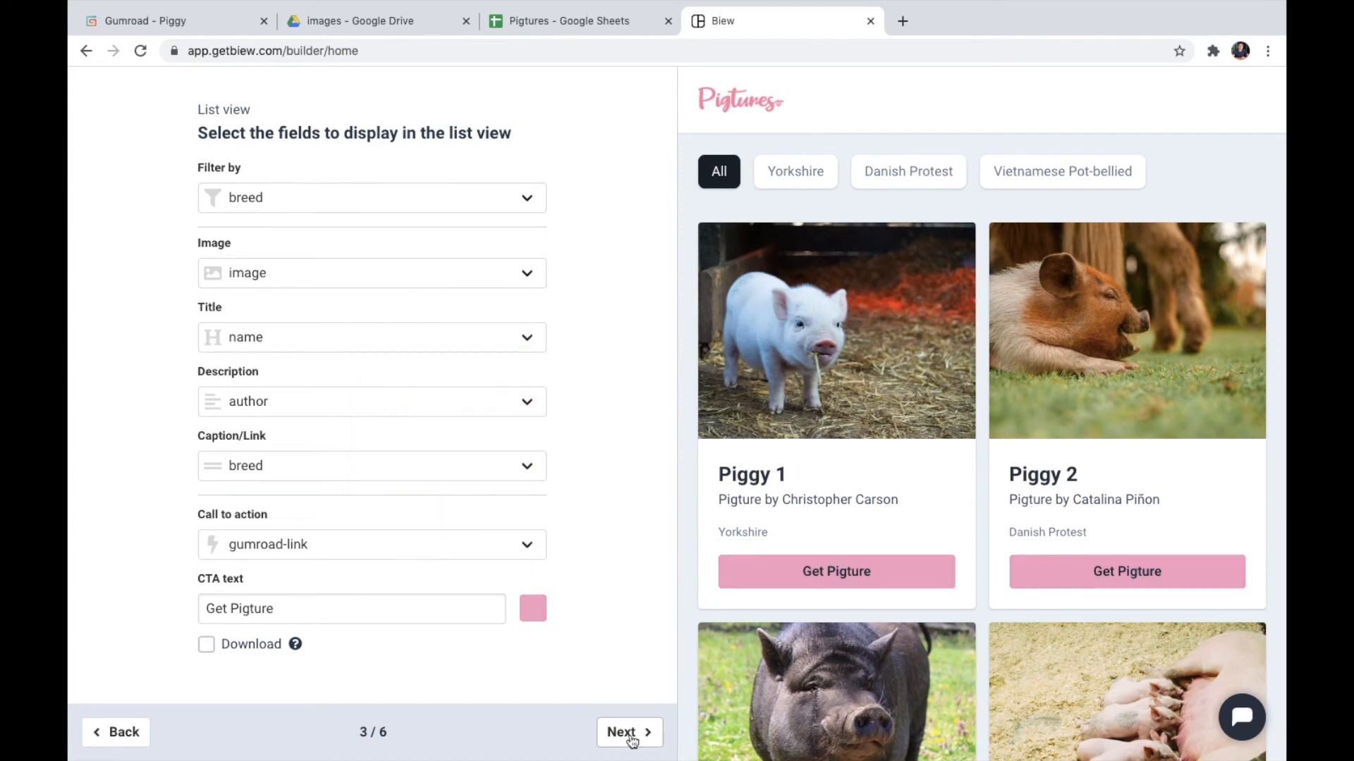
- Advance to the detail view settings and set its title to name, description to author, and caption/link to breed
left_click(630, 733)
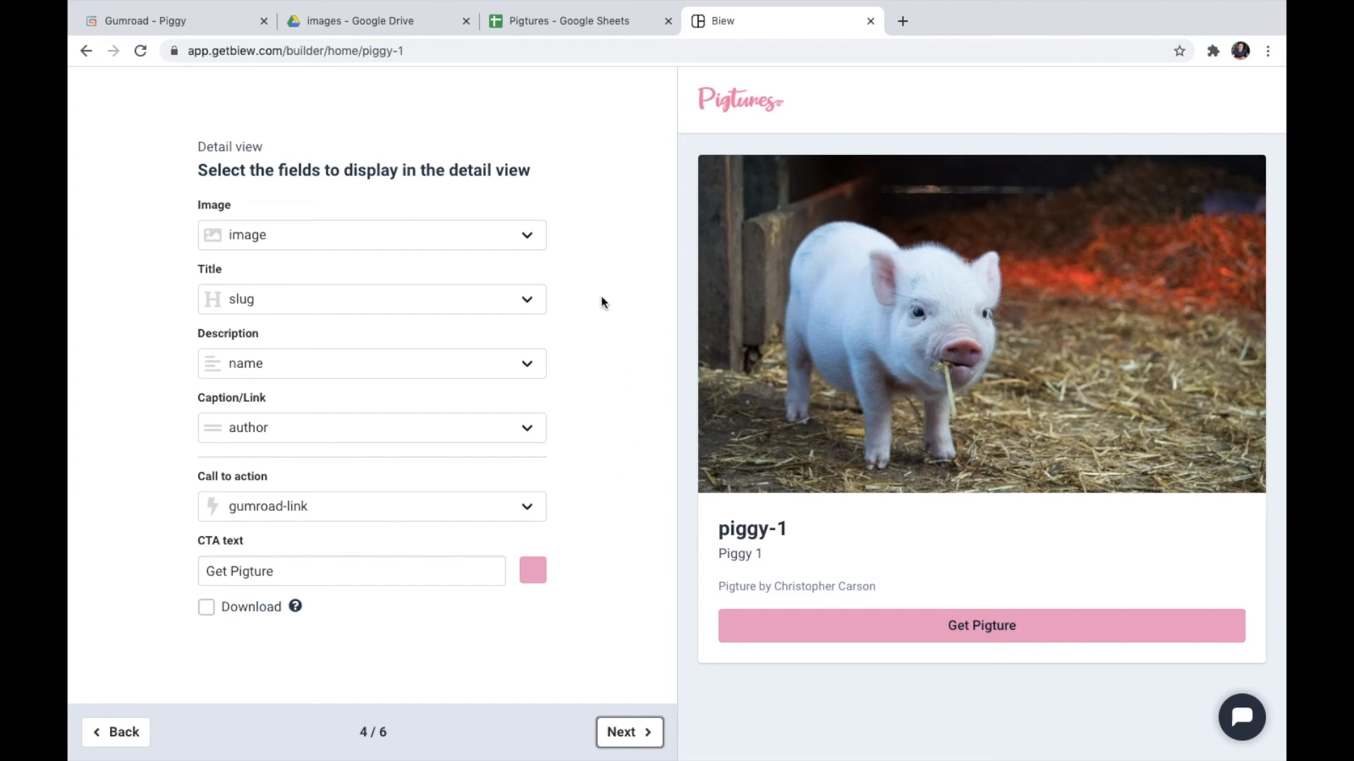
left_click(392, 308)
left_click(365, 319)
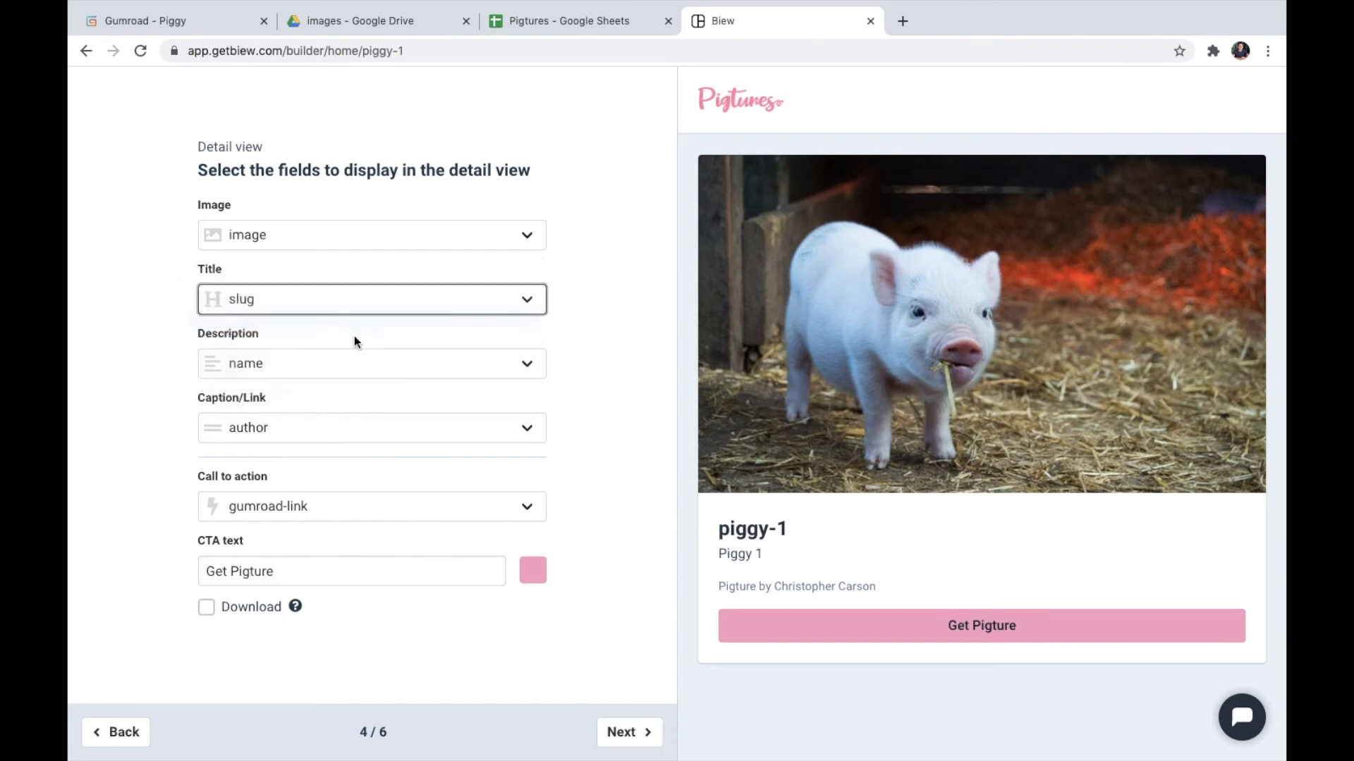
left_click(293, 374)
left_click(285, 389)
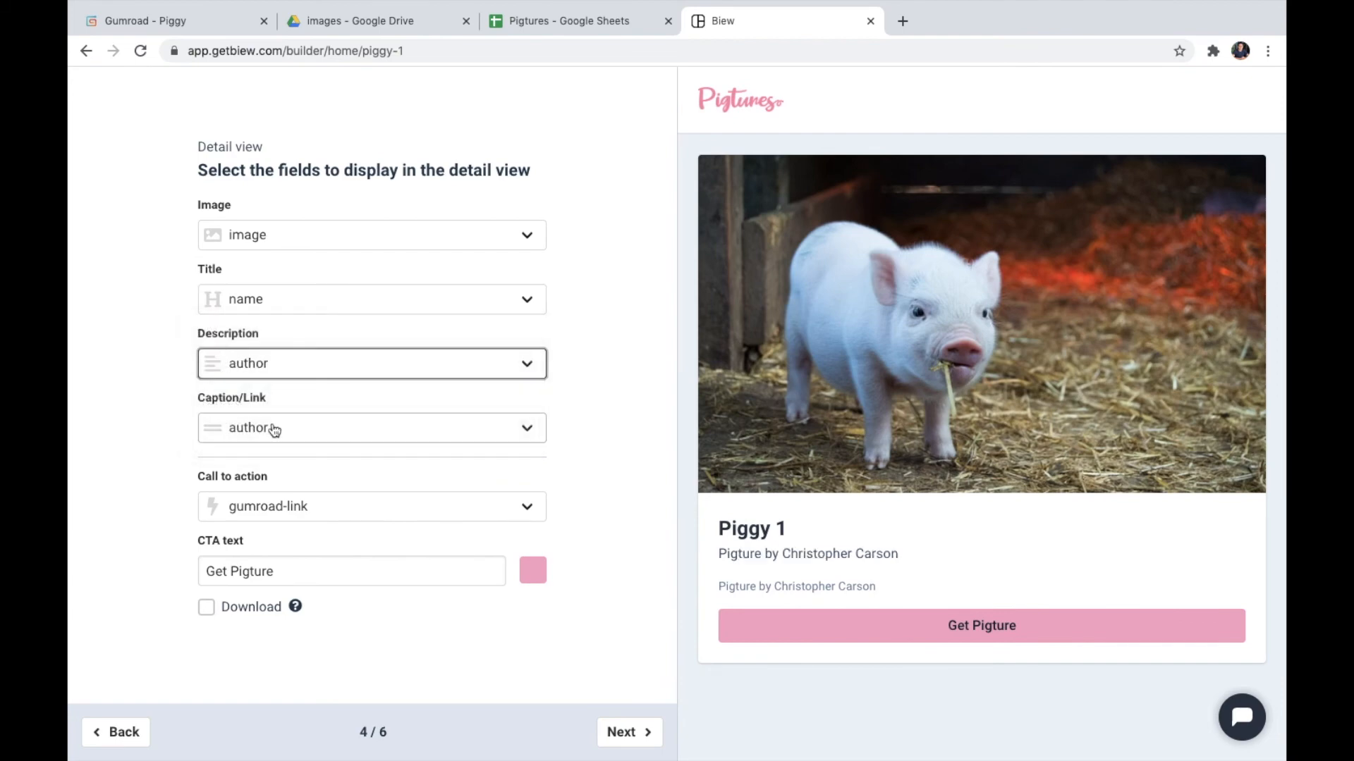
left_click(272, 426)
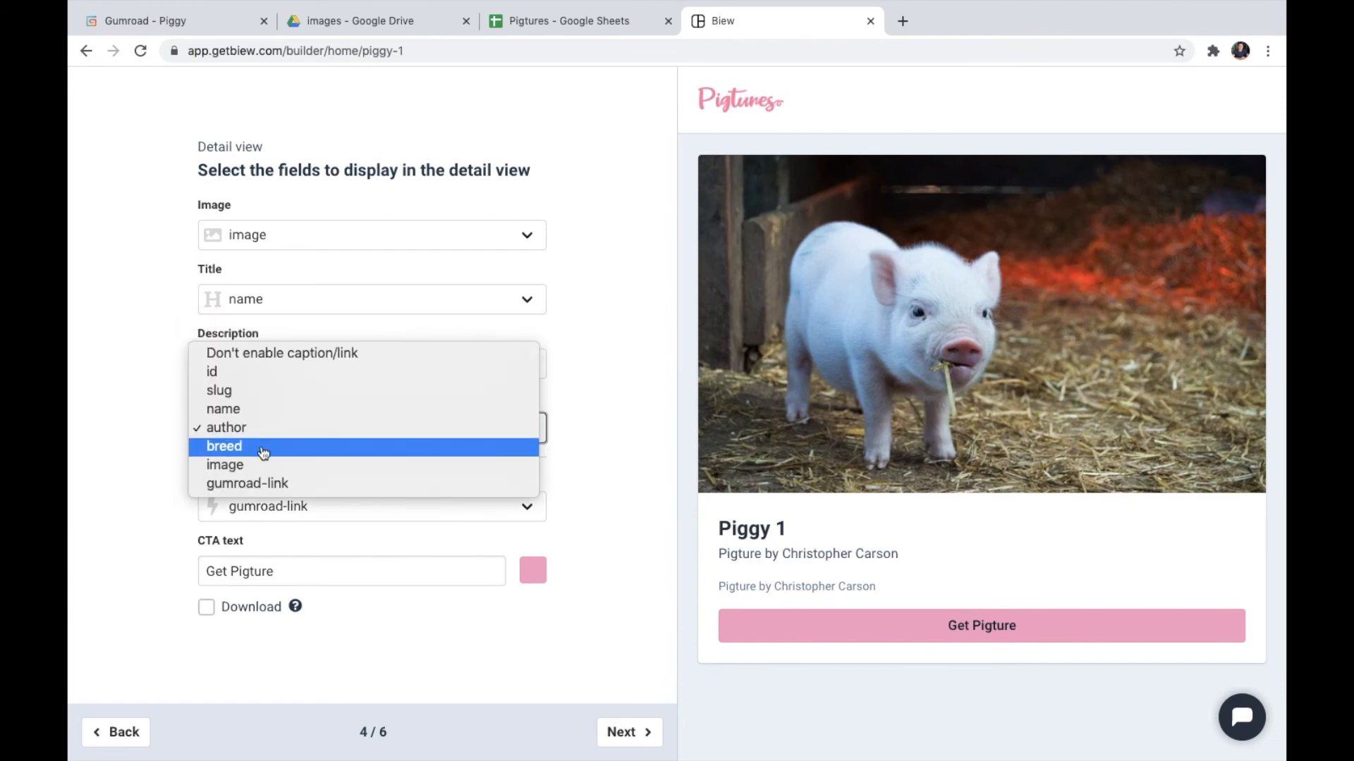
left_click(263, 452)
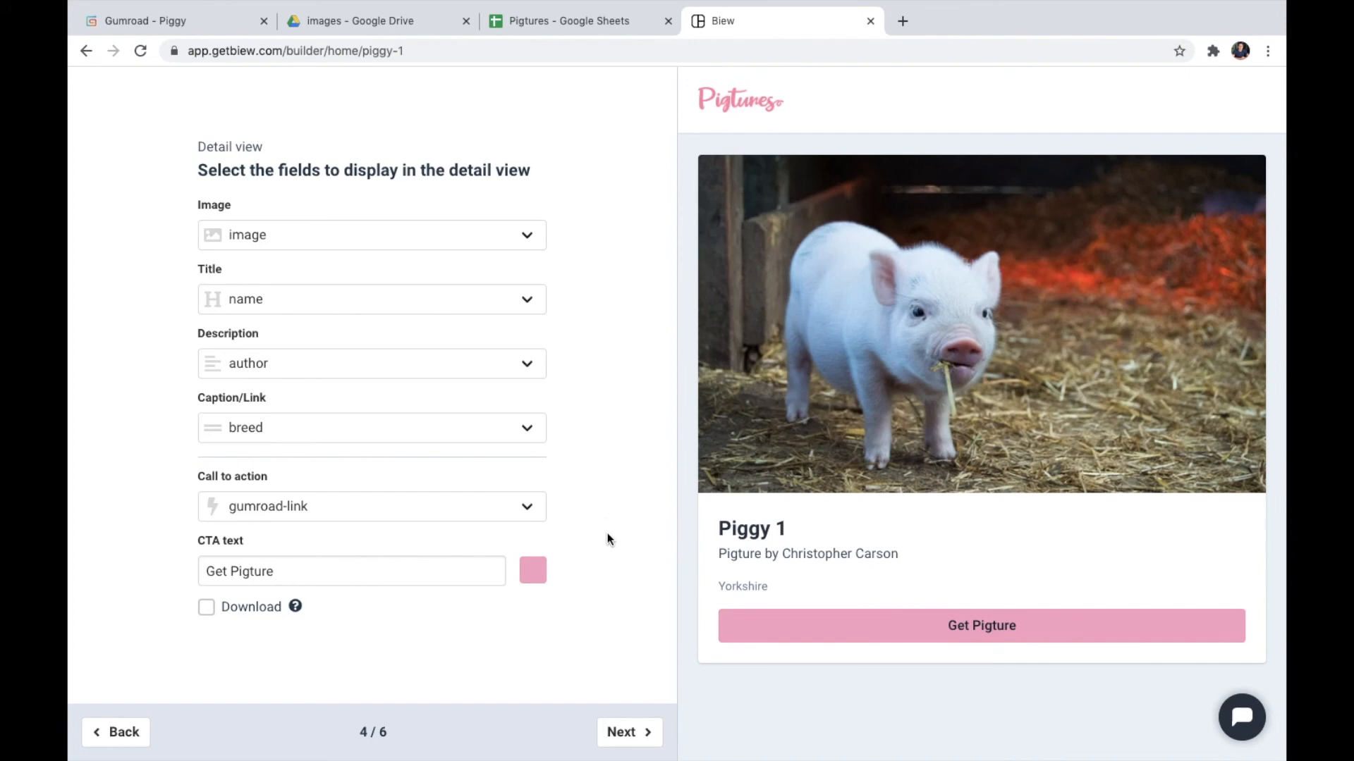
- Advance to the integrations stage and enter the Google Analytics ID
left_click(626, 735)
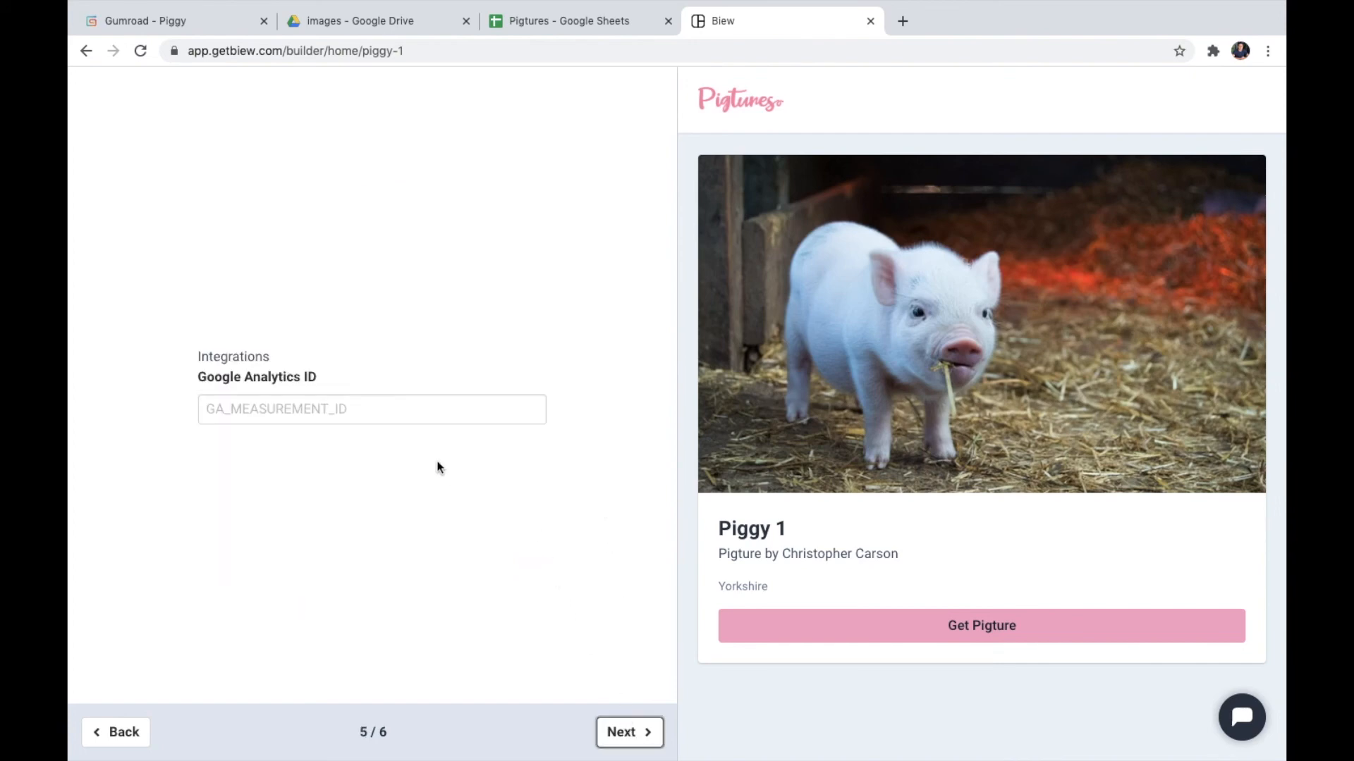
left_click(381, 414)
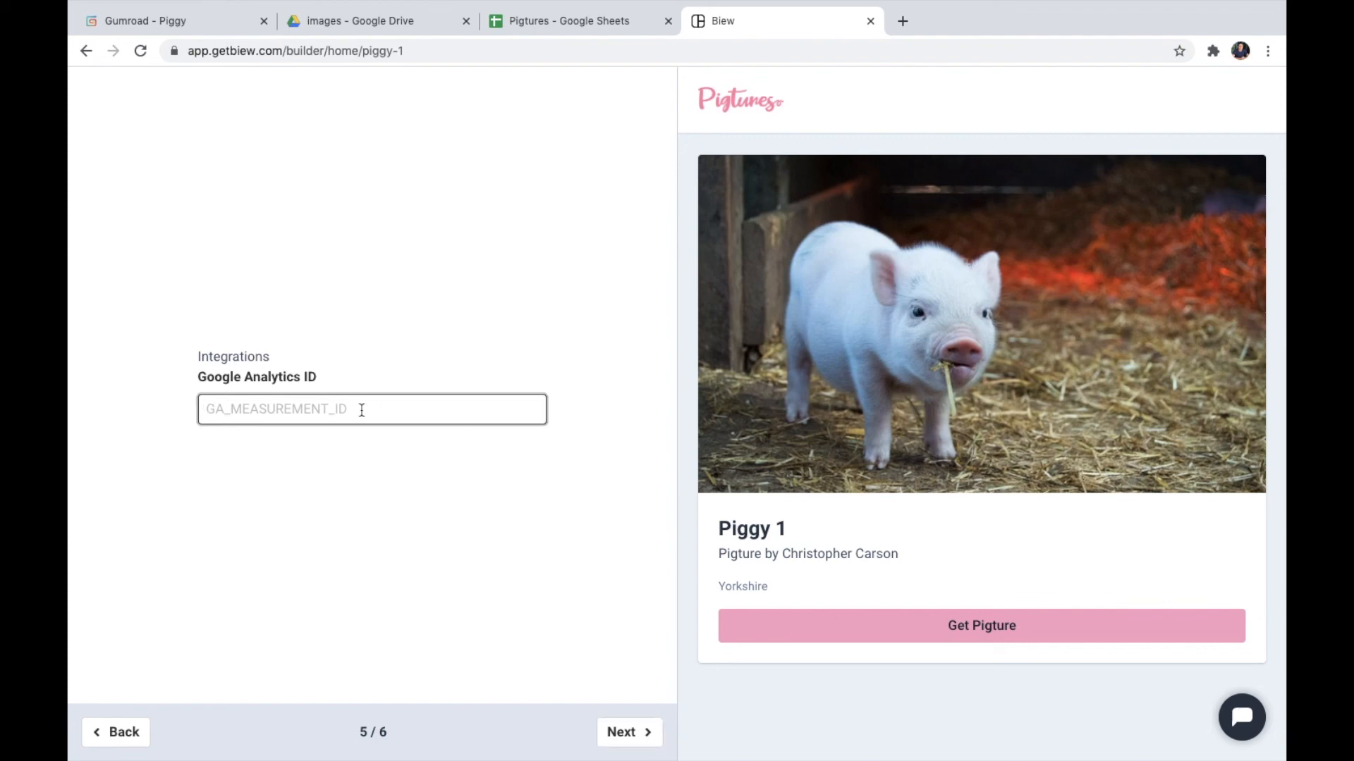
type("UA-000000-2")
left_click(419, 486)
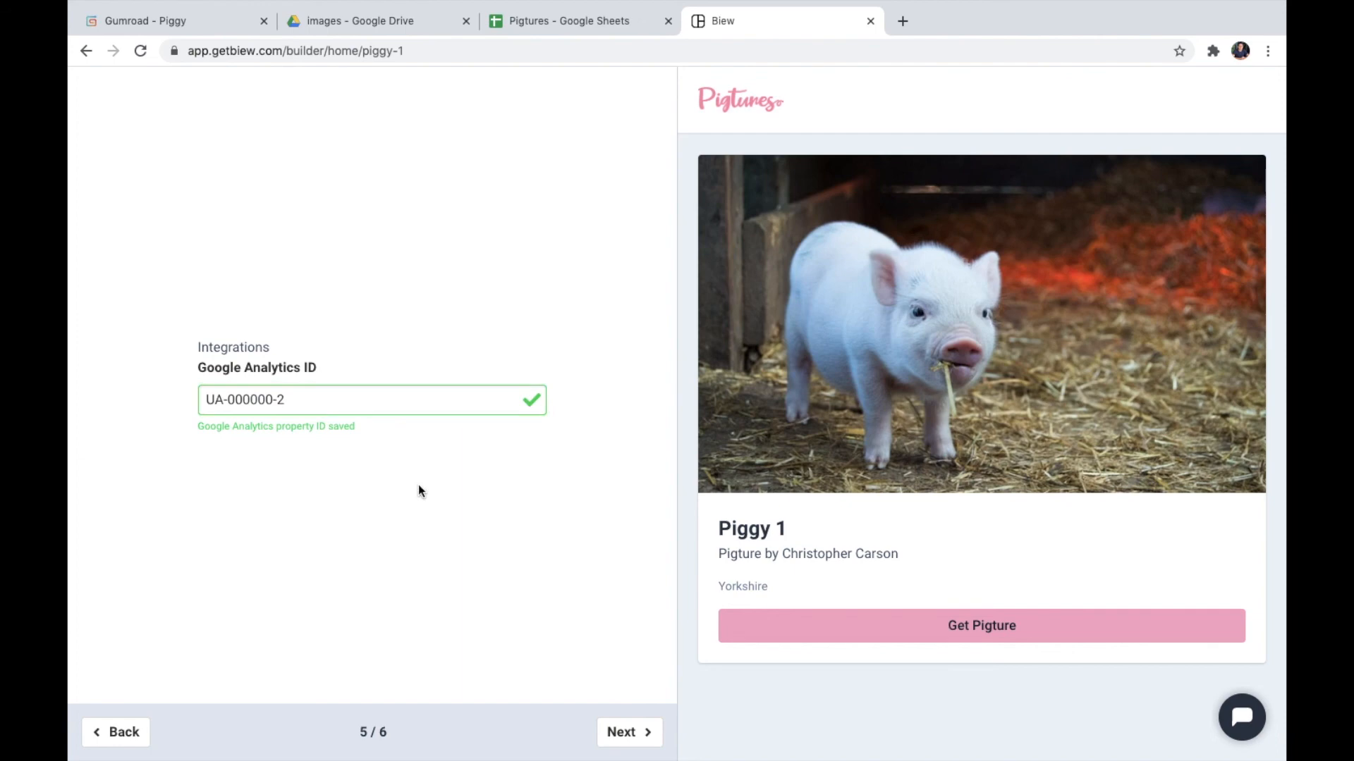
- Advance to the final builder stage and open the finished website at mypigtures.getbiew.com
left_click(620, 731)
left_click(412, 394)
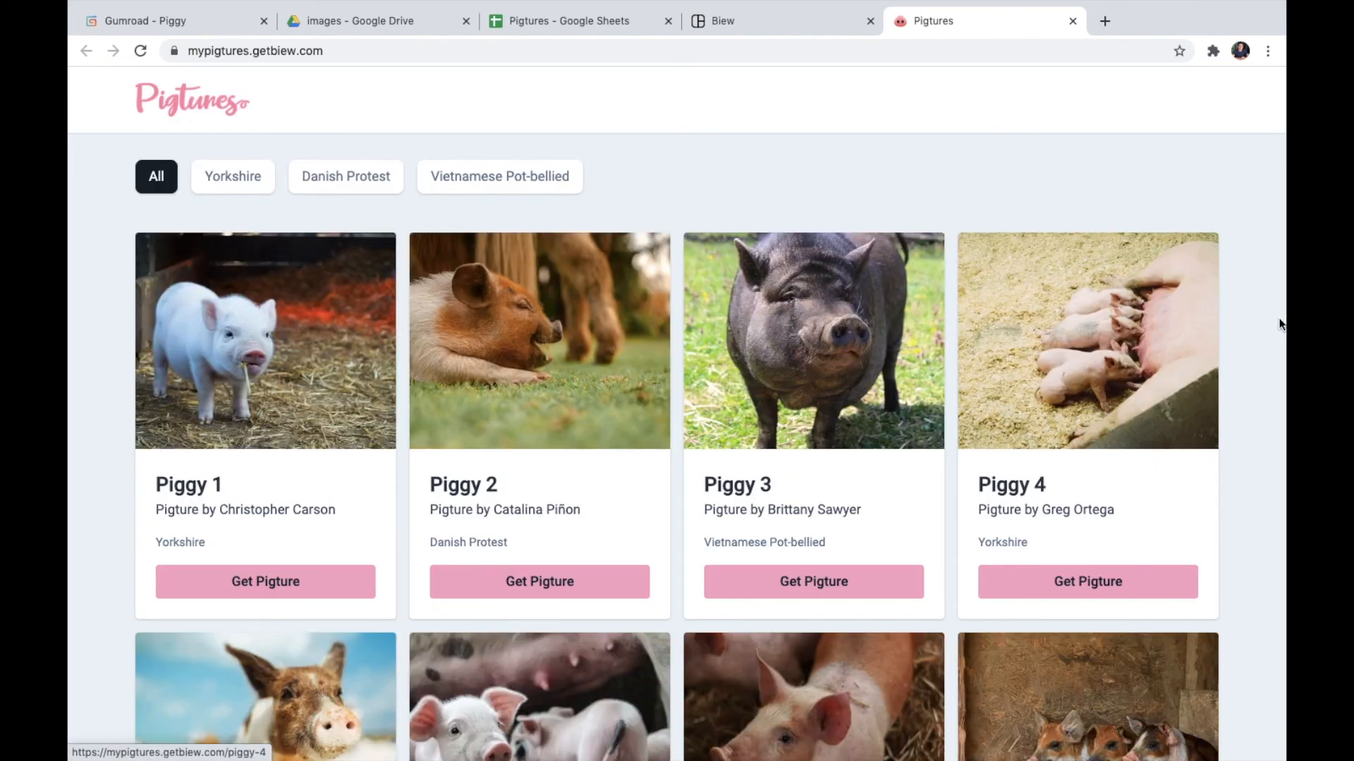
- Open the Gumroad purchase page for Piggy 1 through its Get Pigture link and review the product page
scroll(1271, 335, "down", 3)
scroll(1270, 335, "down", 3)
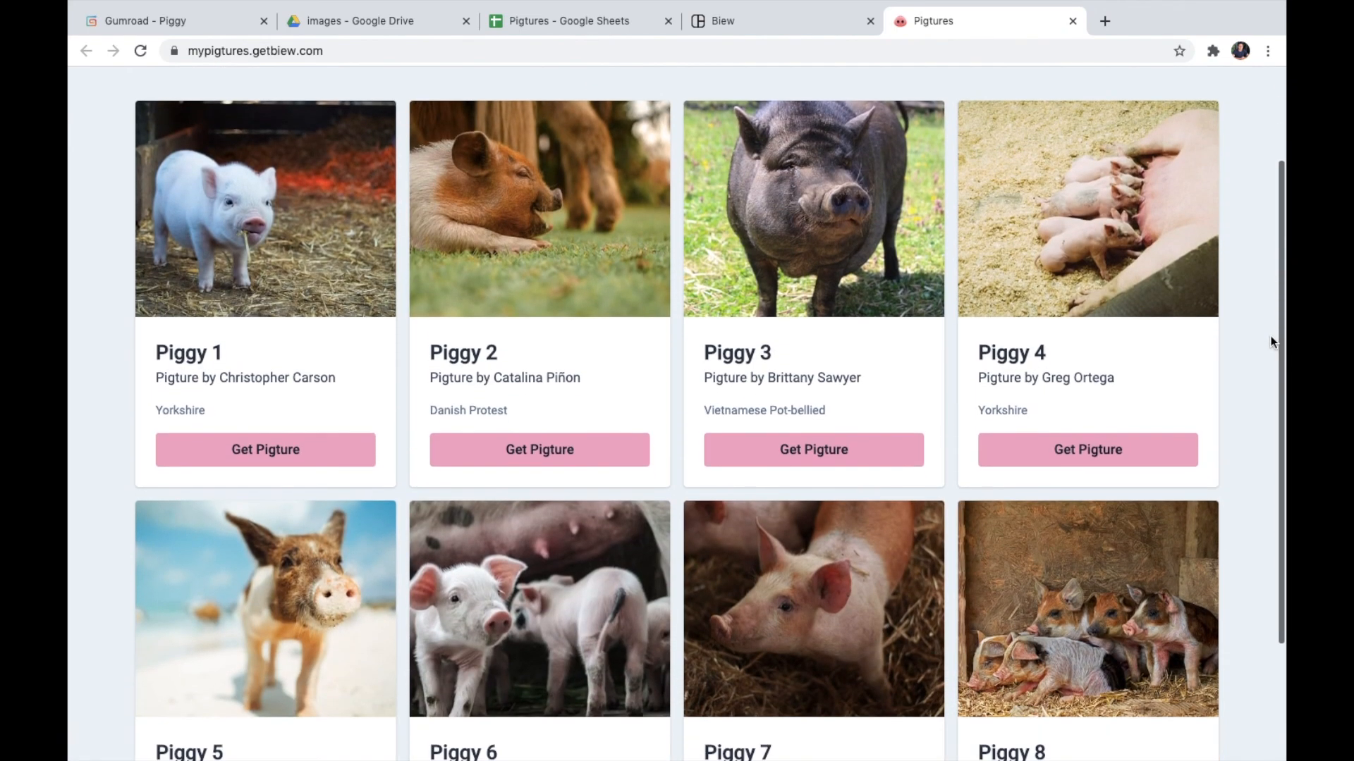
left_click(285, 447)
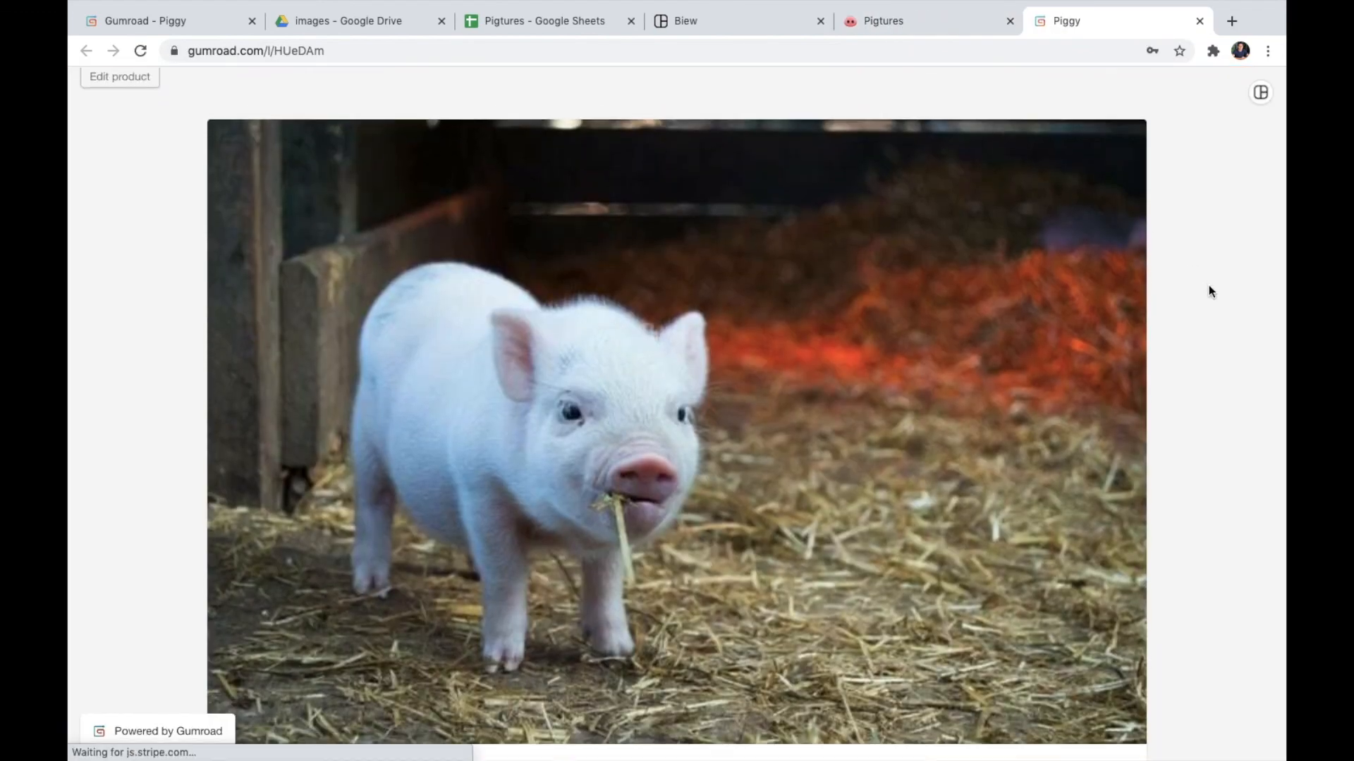
scroll(1209, 285, "down", 3)
scroll(1209, 285, "up", 3)
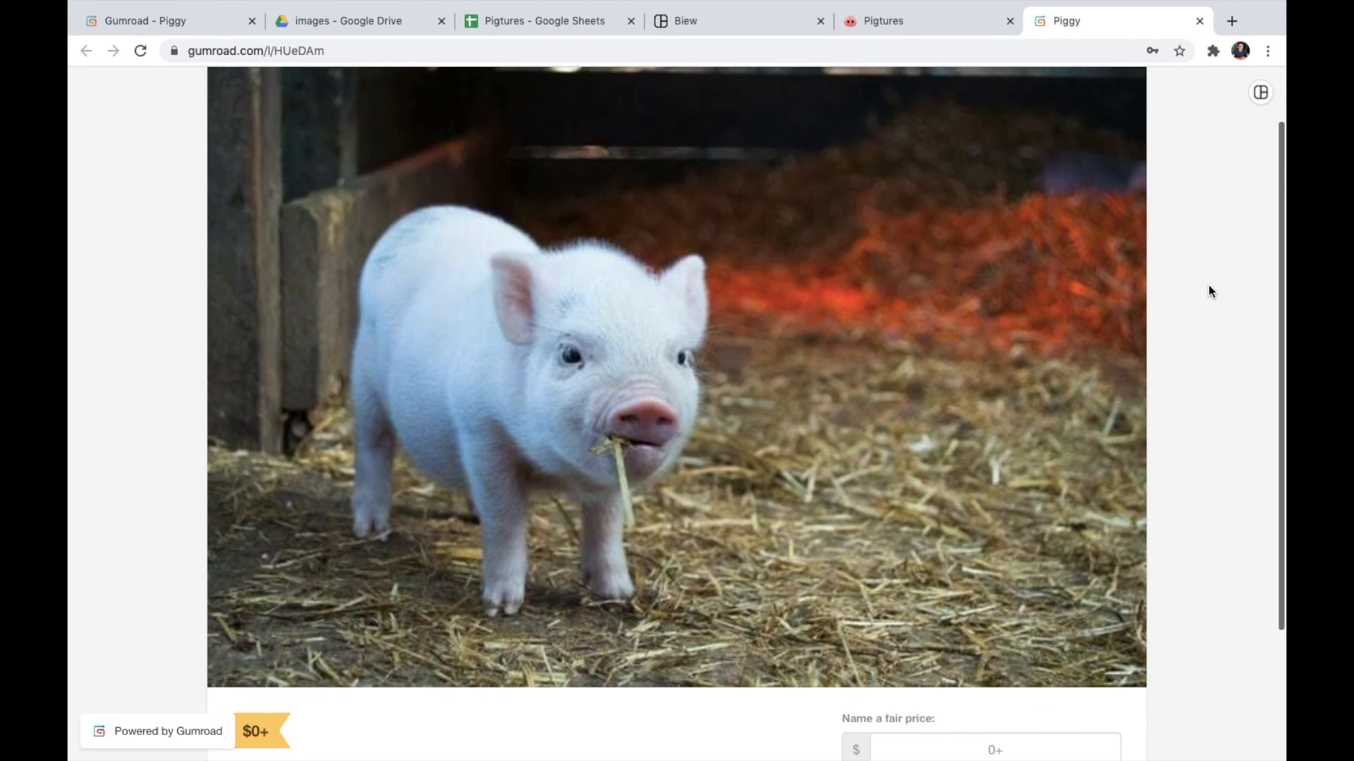
- Return to the published Pigtures site and look over the rows of pig photo cards
left_click(851, 28)
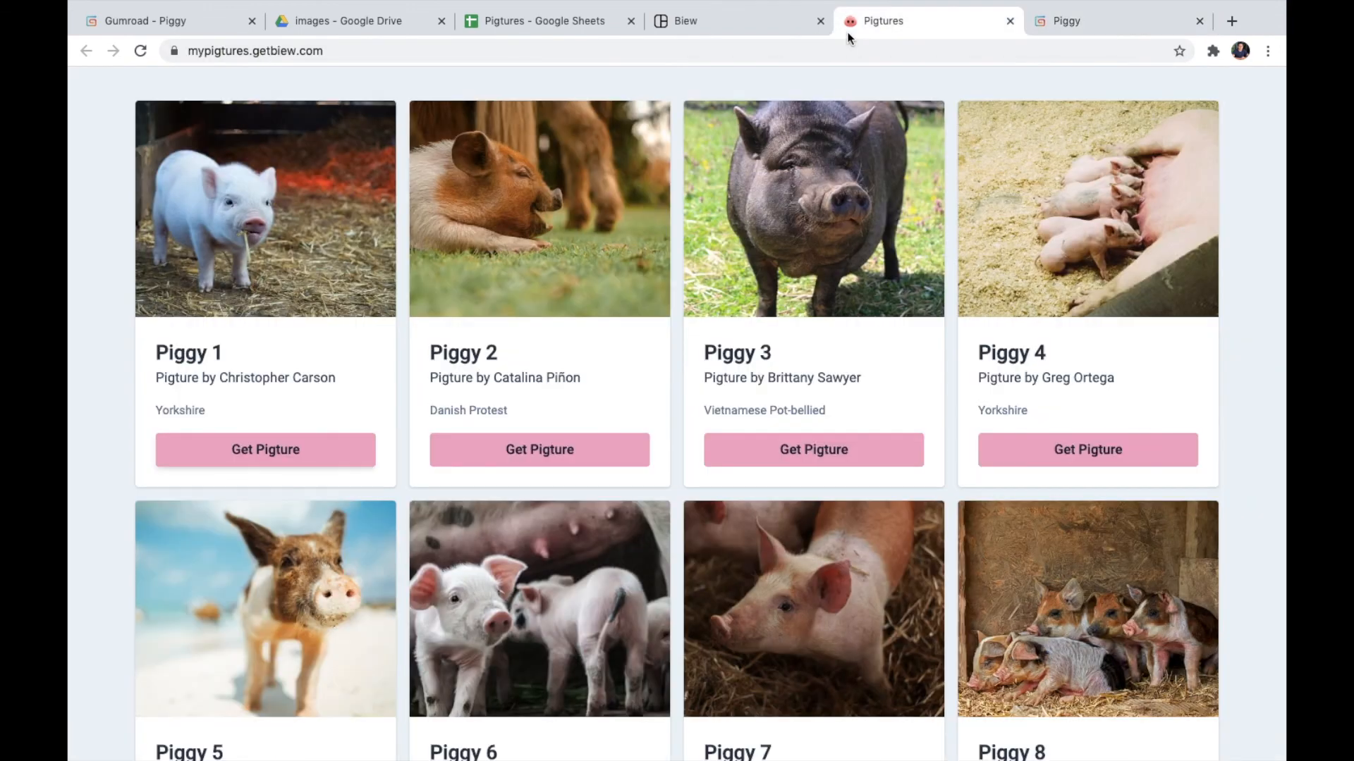
scroll(1160, 420, "down", 2)
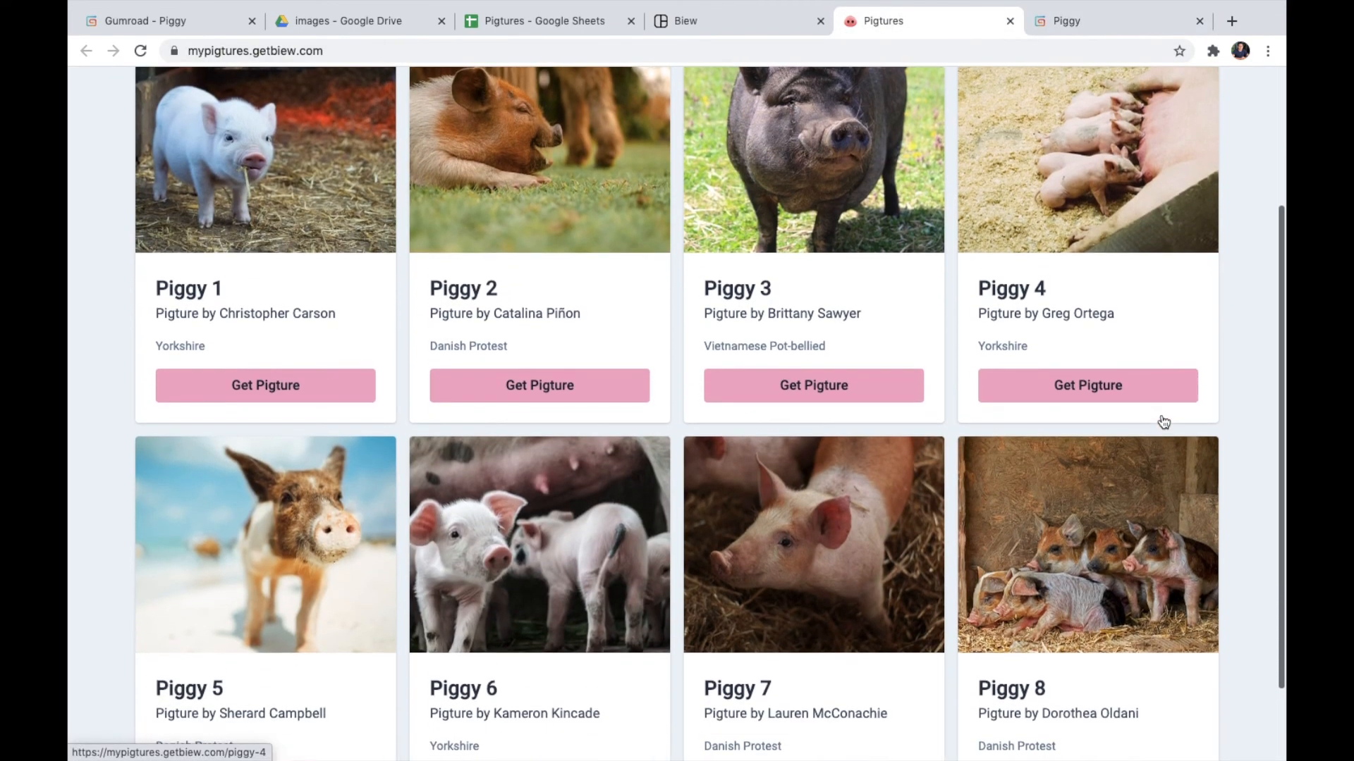
scroll(1163, 422, "up", 3)
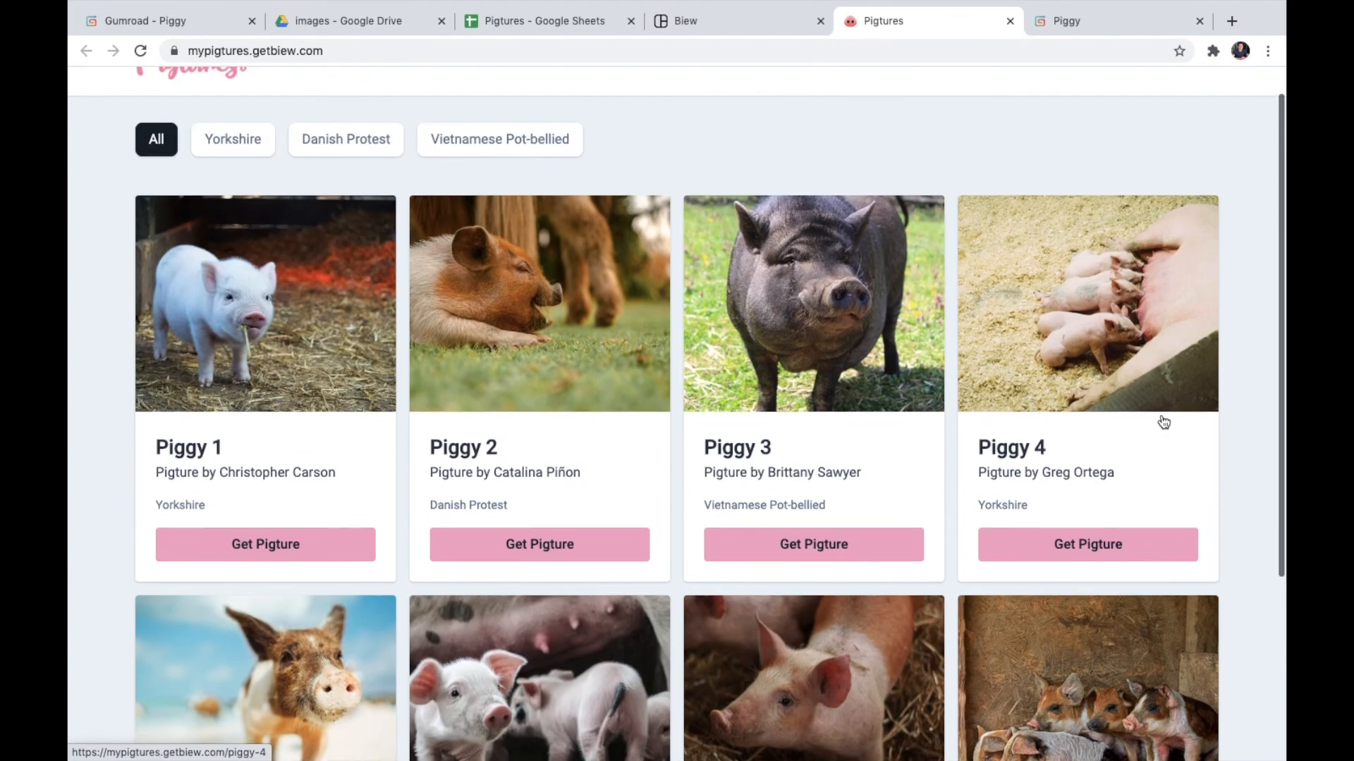